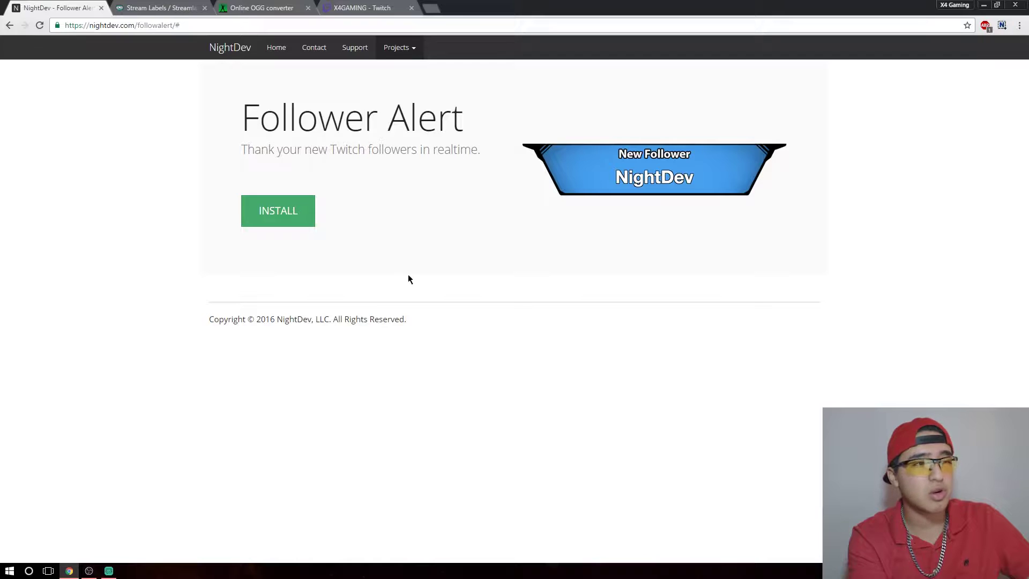
Start the Follower Alert installation, continue past the OBS download page and log in with Dropbox.
left_click(311, 225)
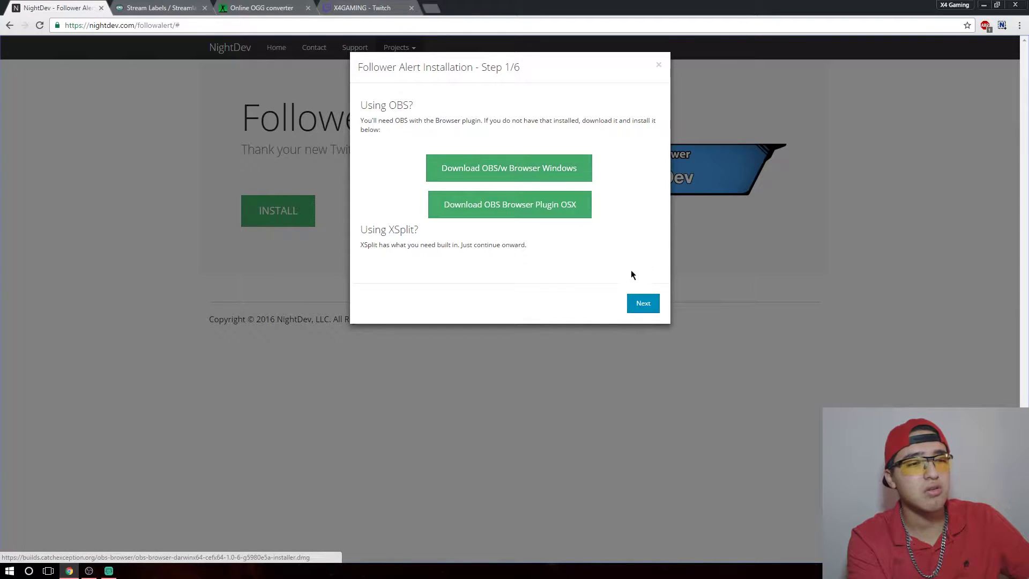
left_click(637, 302)
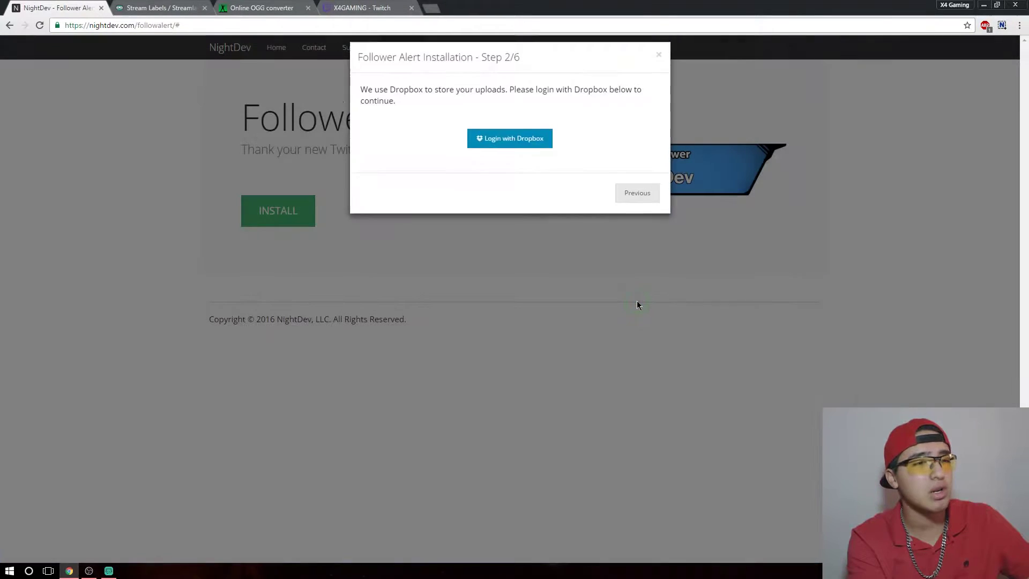
left_click(507, 152)
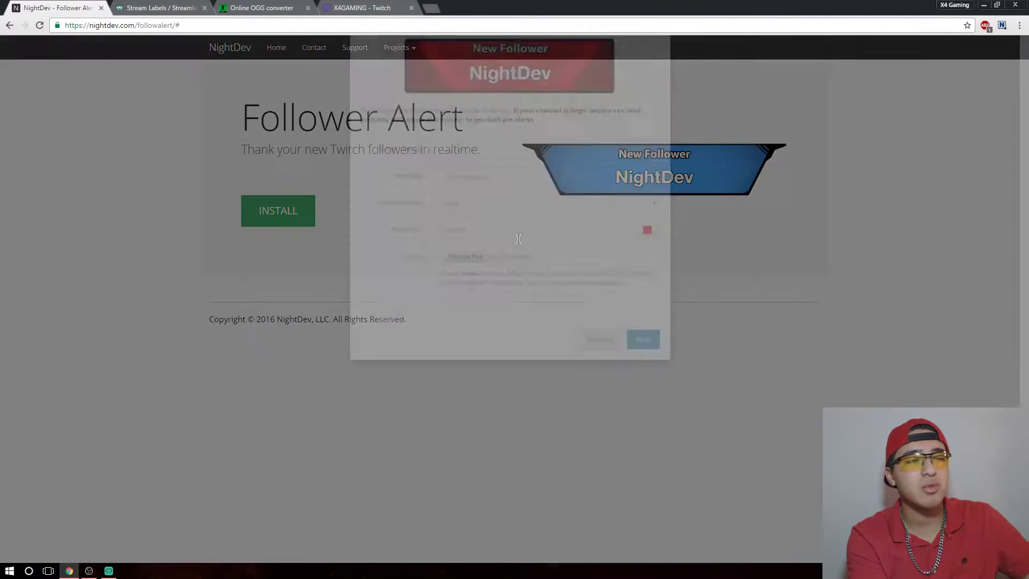
Set the alert's Twitch channel to X4Gaming.
left_click(532, 234)
type("X")
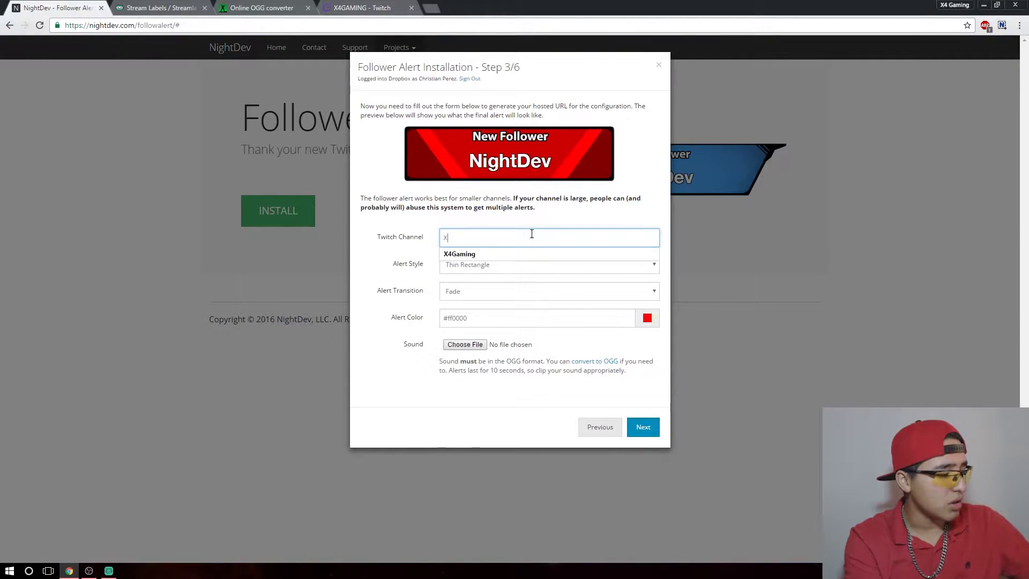
type("4")
key("Down")
key("Return")
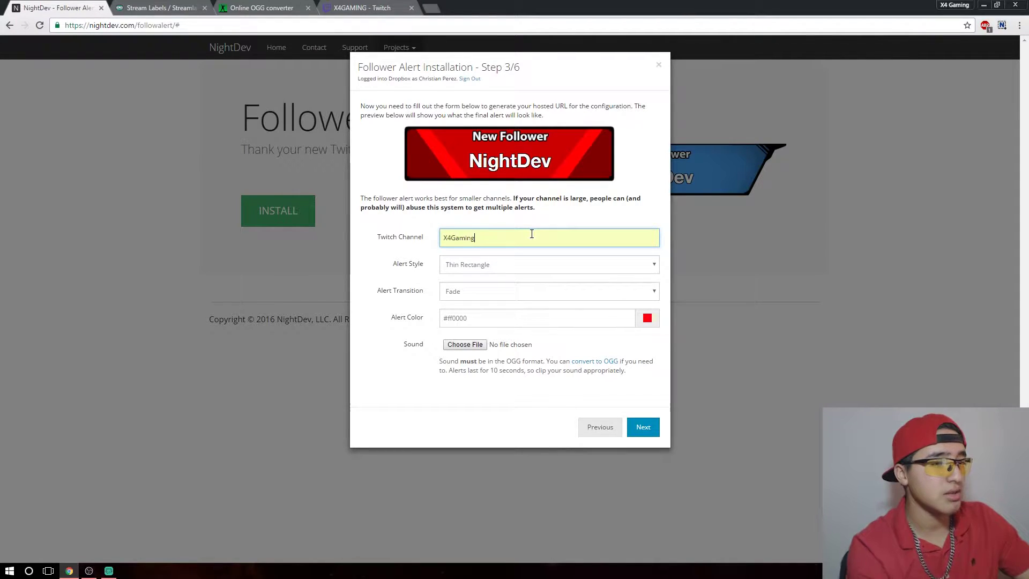
Try the Wide Rectangle and Trapezoid alert styles, and settle on Flipped Trapezoid.
left_click(536, 266)
left_click(531, 289)
left_click(546, 266)
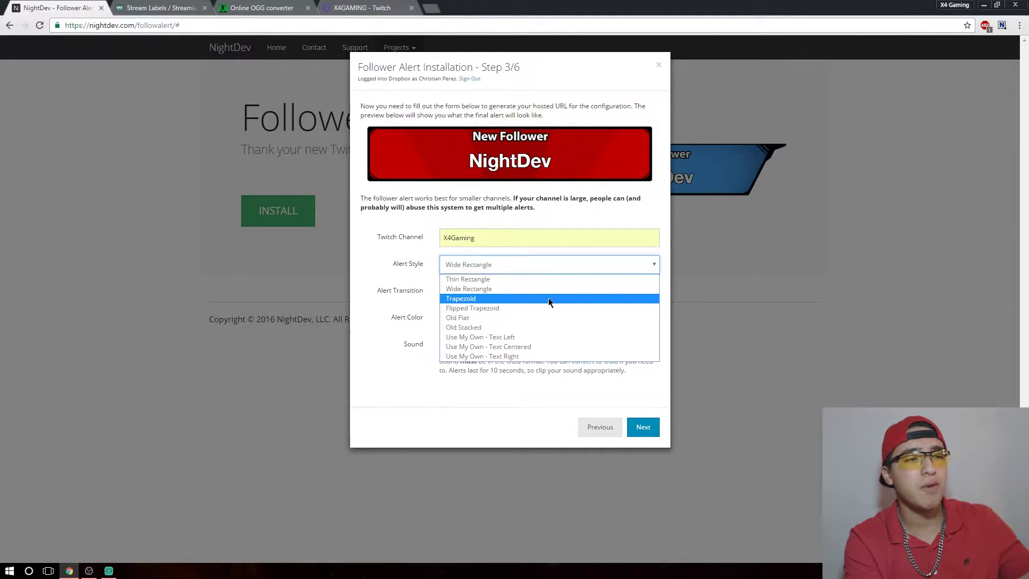
left_click(550, 302)
left_click(551, 265)
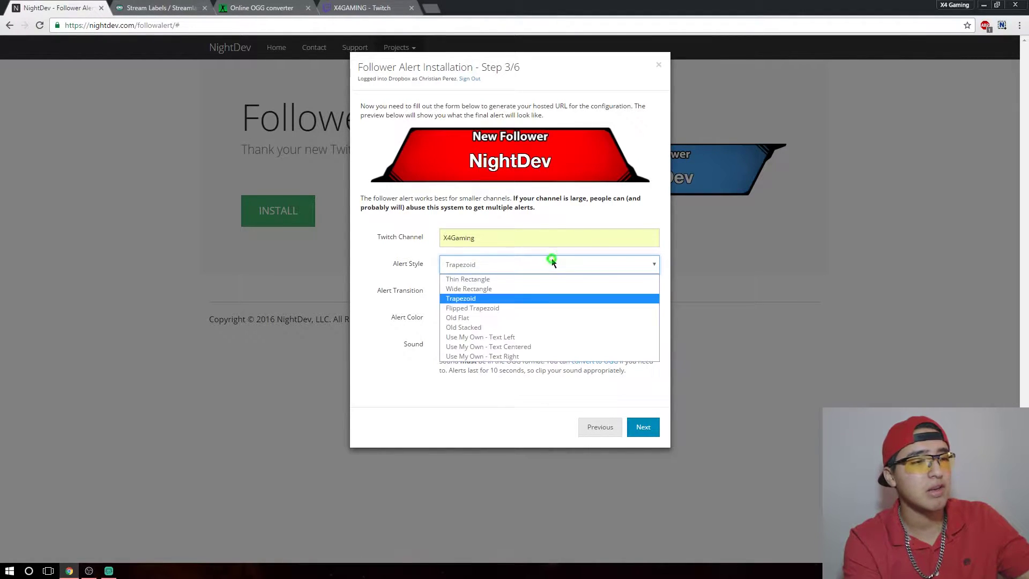
left_click(548, 308)
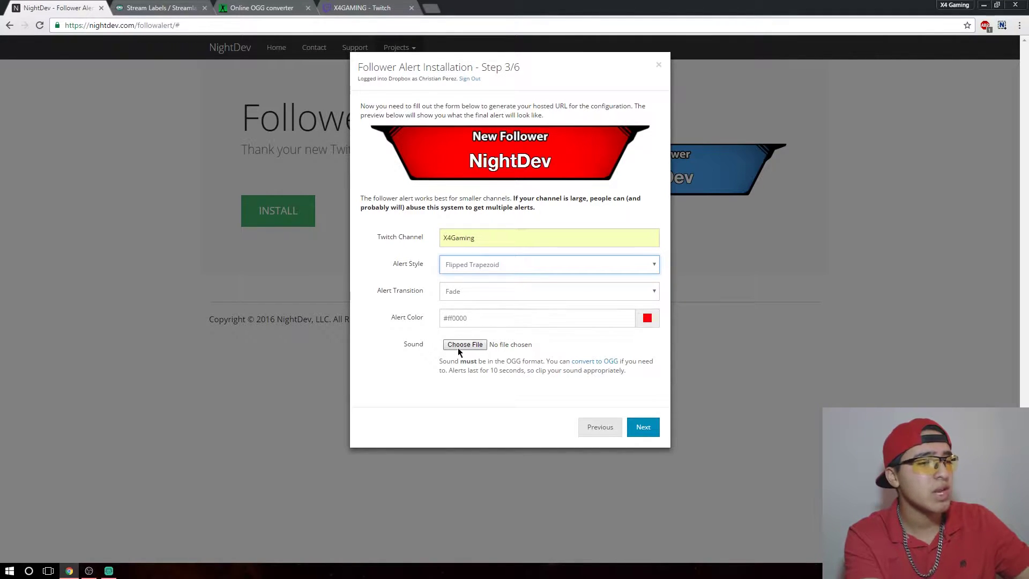
Switch to the online OGG converter and select the Call of Duty Black Ops III Rank Up Sound Effect MP3 from the Streaming folder.
left_click(305, 5)
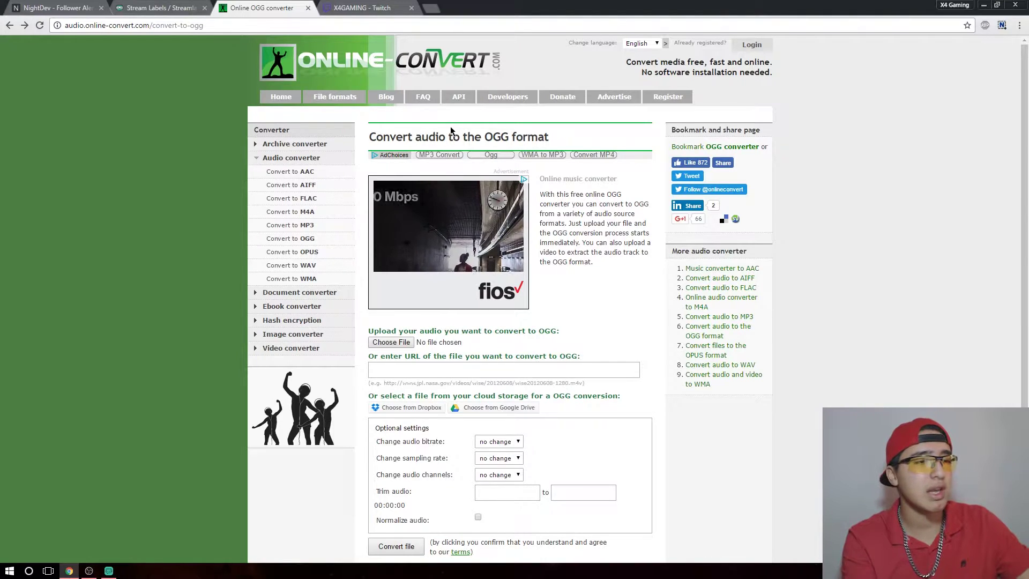
left_click(398, 346)
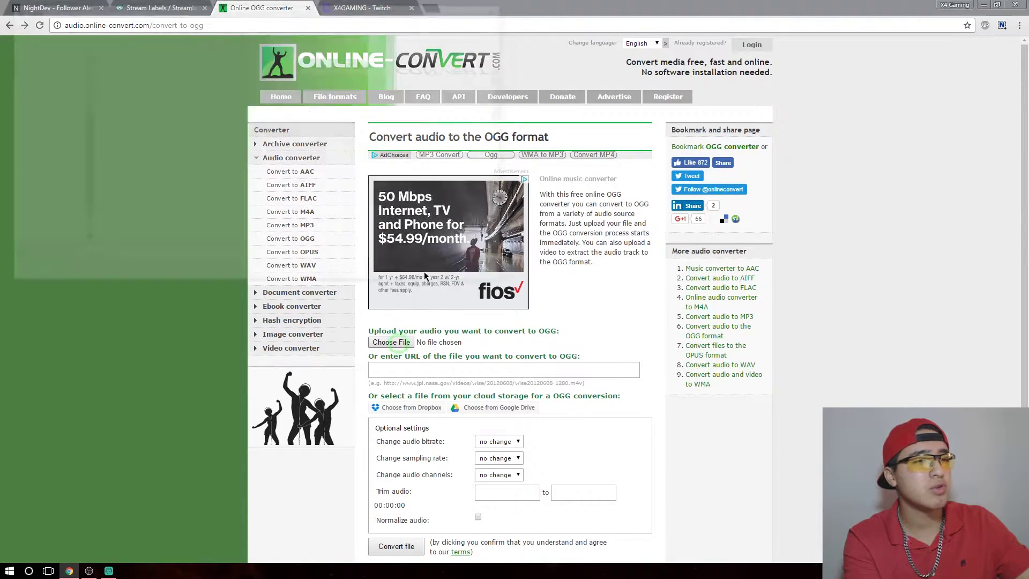
left_click(44, 80)
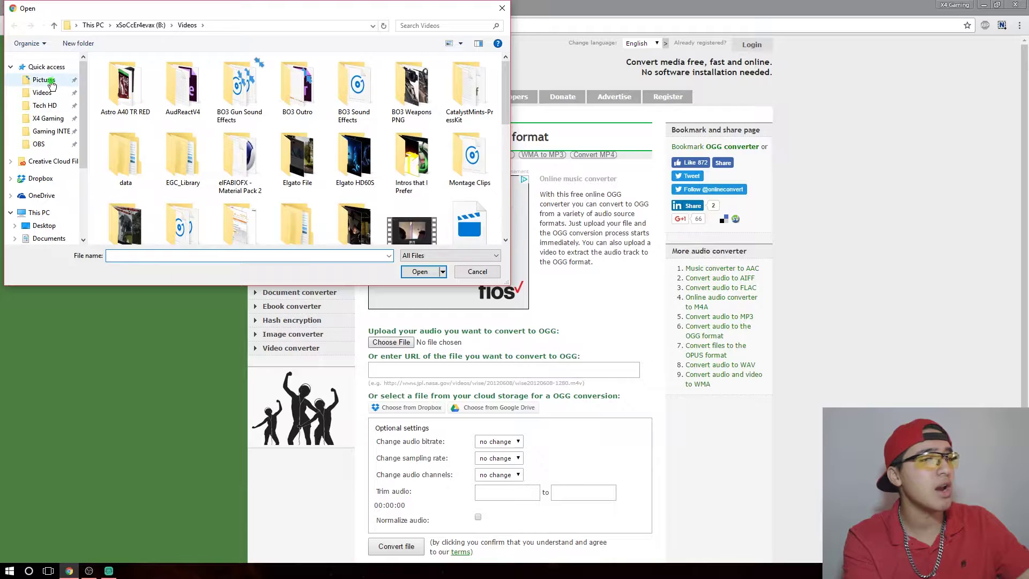
scroll(375, 160, "down", 2)
double_click(406, 168)
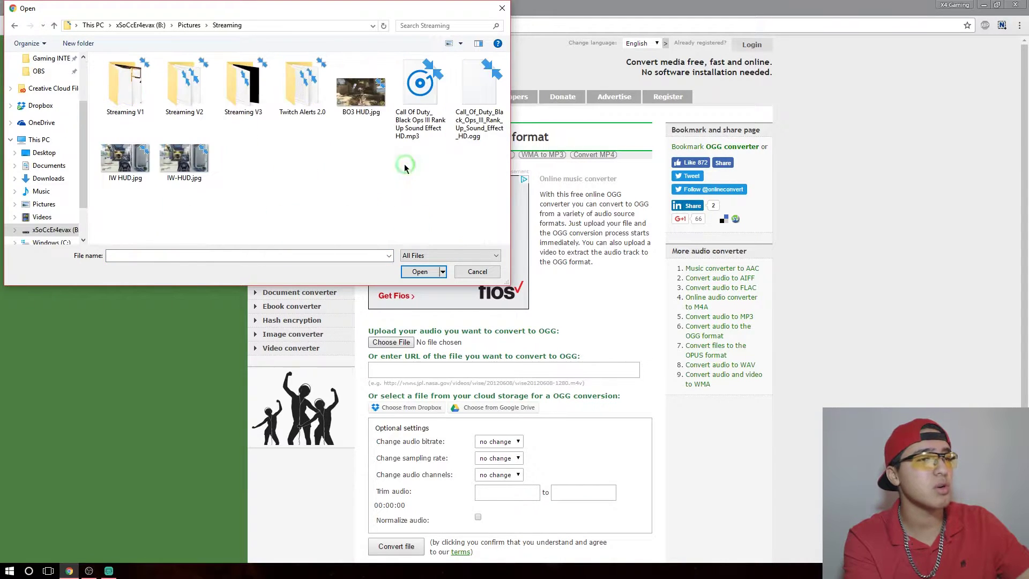
double_click(421, 131)
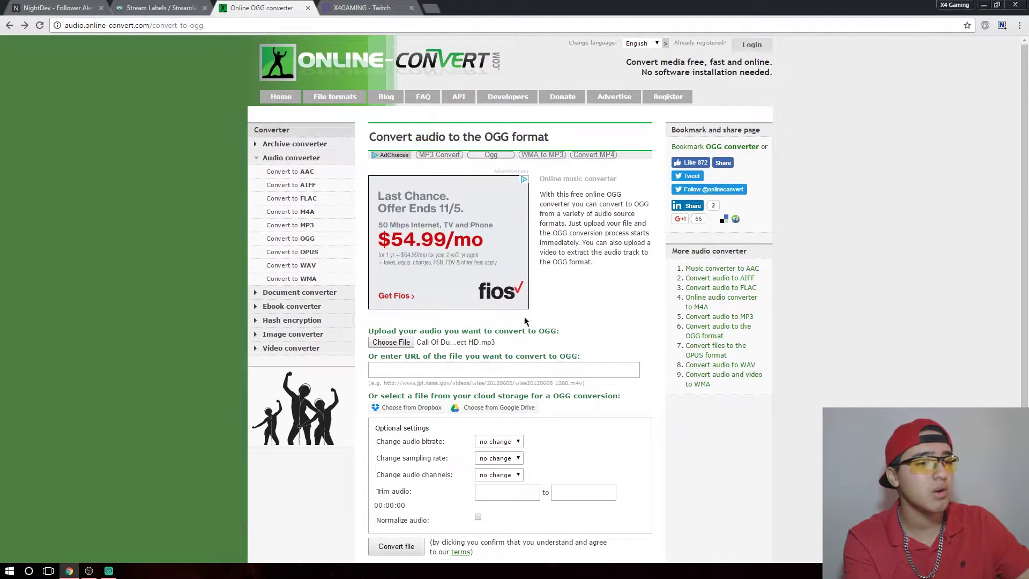
Convert the sound file to OGG, show the downloaded file in its folder and close that folder.
scroll(421, 437, "down", 2)
left_click(420, 438)
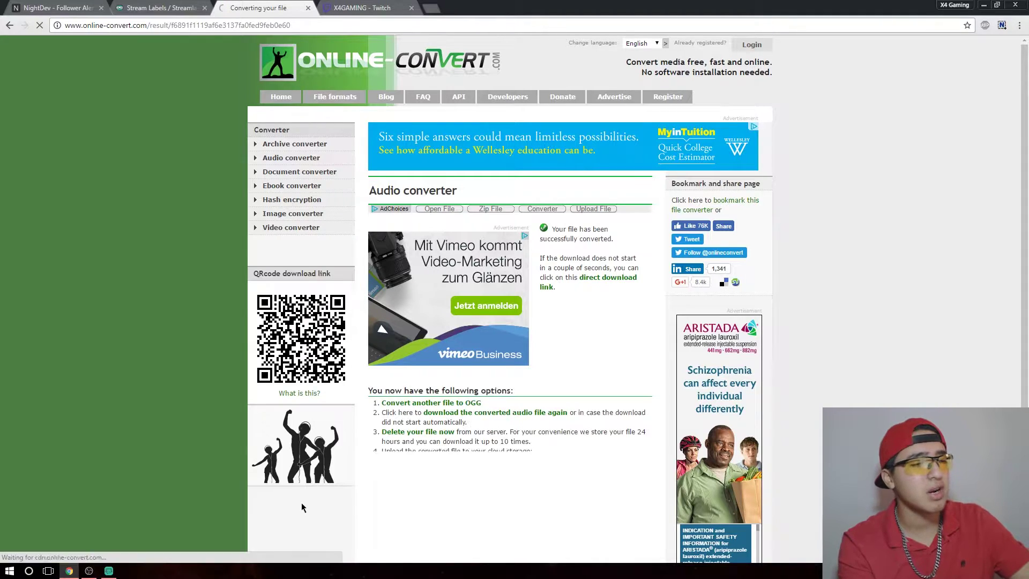
left_click(110, 551)
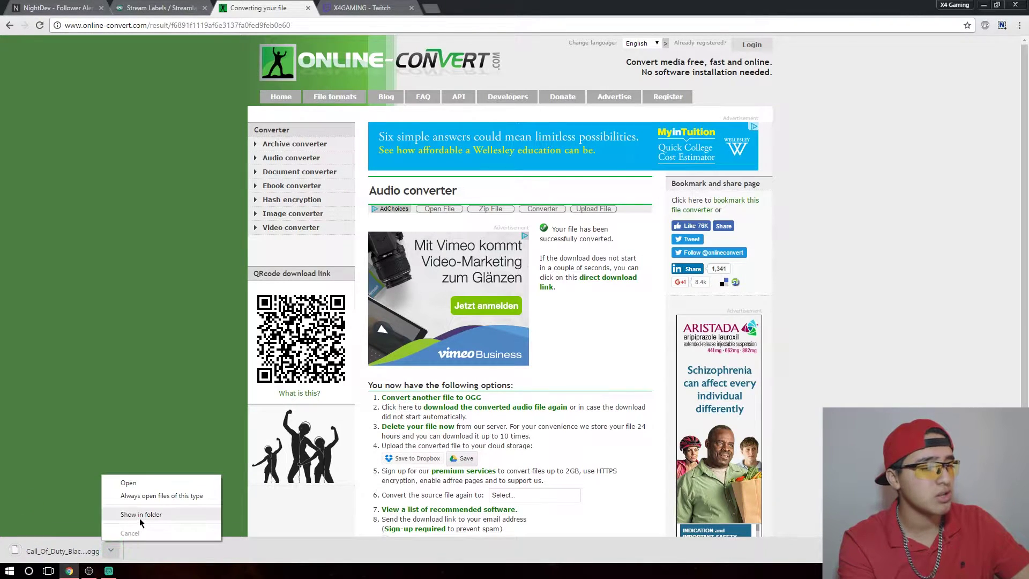
left_click(136, 521)
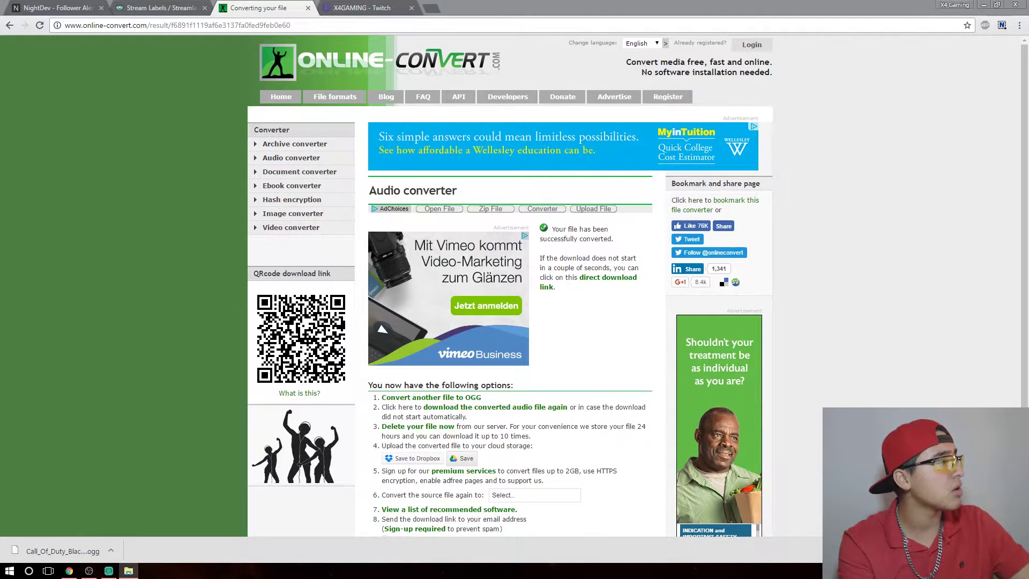
key("alt+F4")
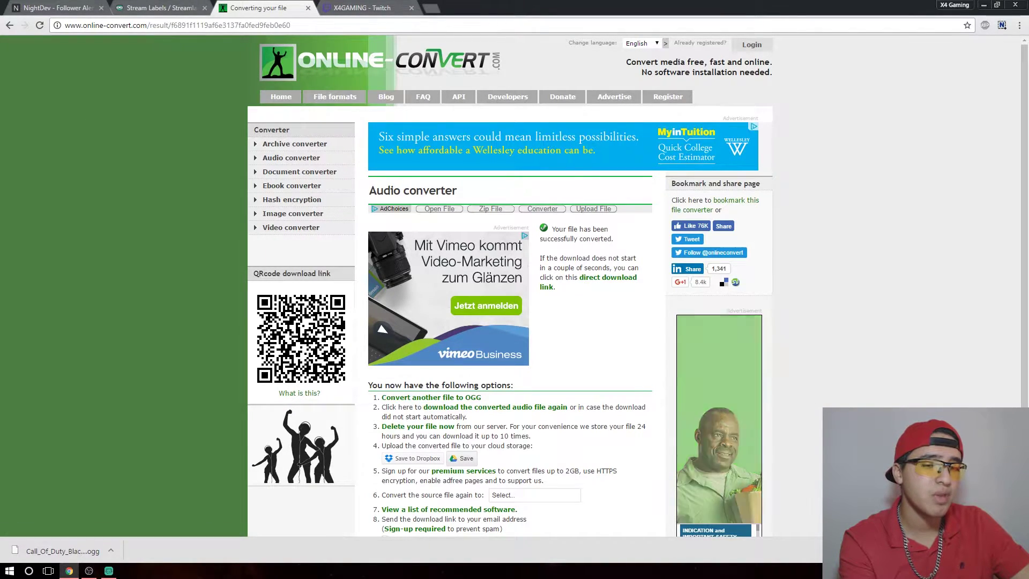
Return to the Follower Alert form and choose the converted Call of Duty "HD (2).ogg" from the Videos folder as the alert sound.
left_click(57, 8)
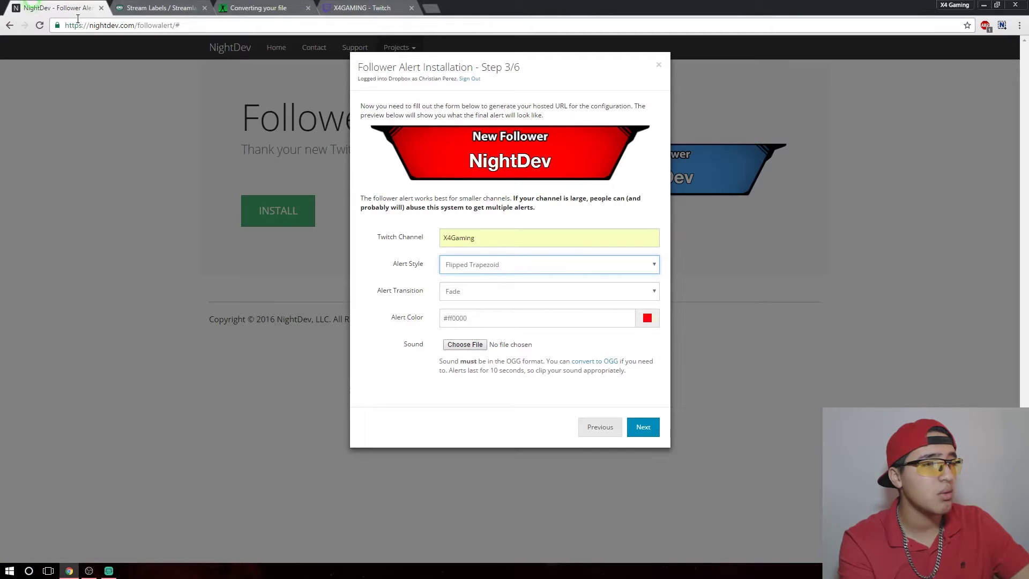
left_click(468, 348)
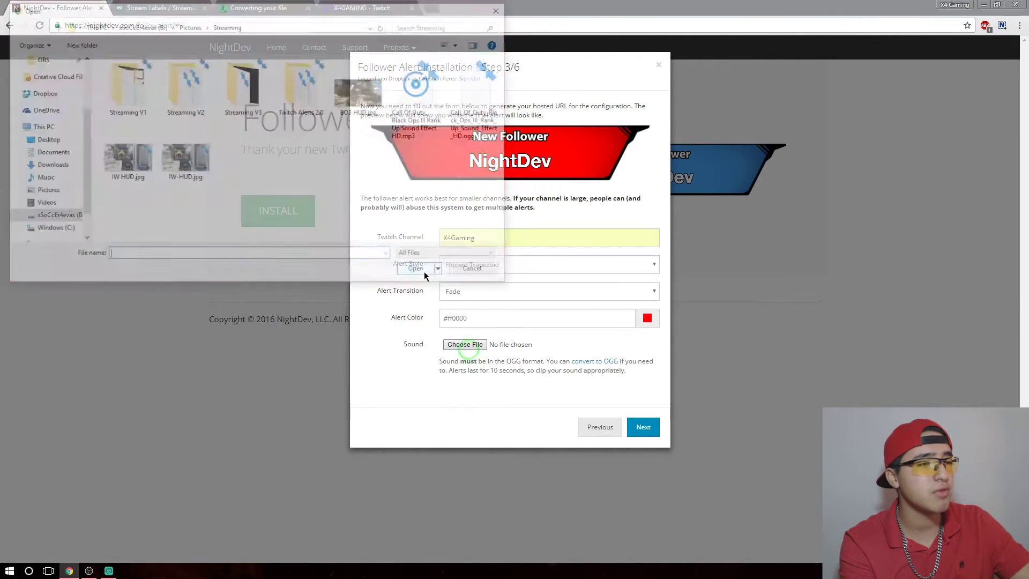
left_click(54, 95)
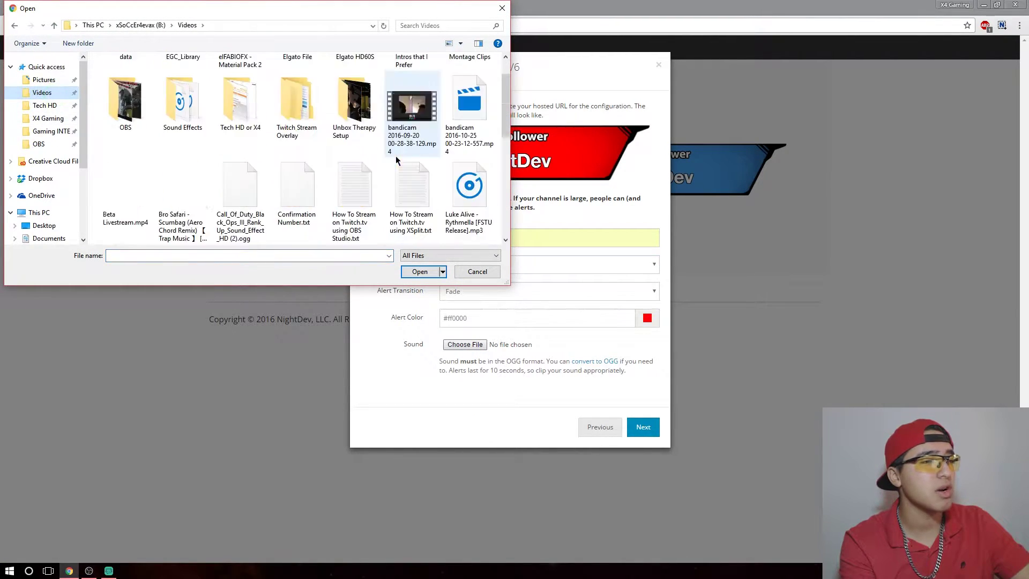
scroll(393, 158, "down", 2)
double_click(252, 128)
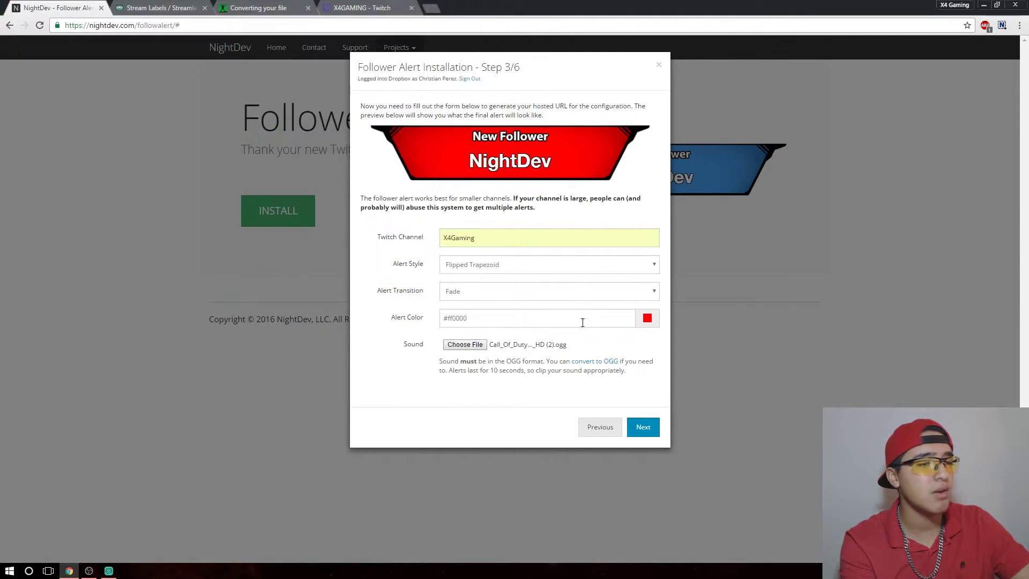
Generate the alert's hosted URL, enlarge its text box and copy the whole URL.
left_click(643, 427)
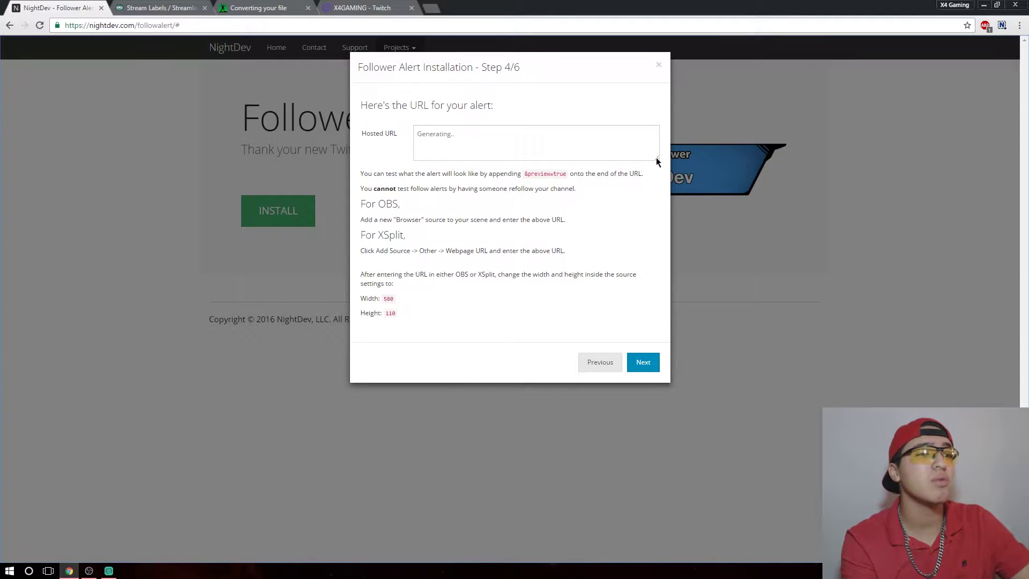
left_click_drag(657, 161, 658, 208)
left_click(625, 193)
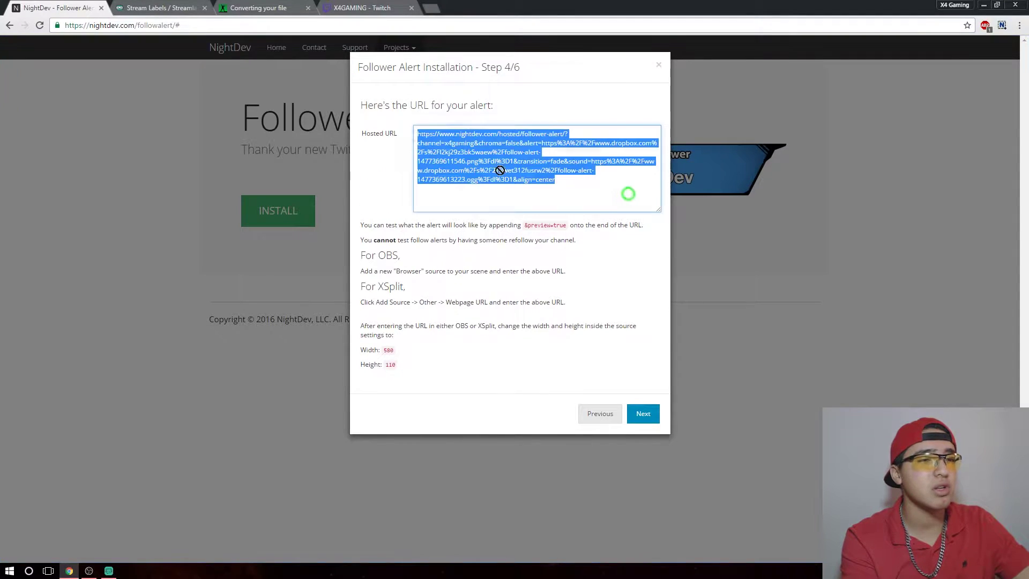
right_click(468, 163)
left_click(491, 184)
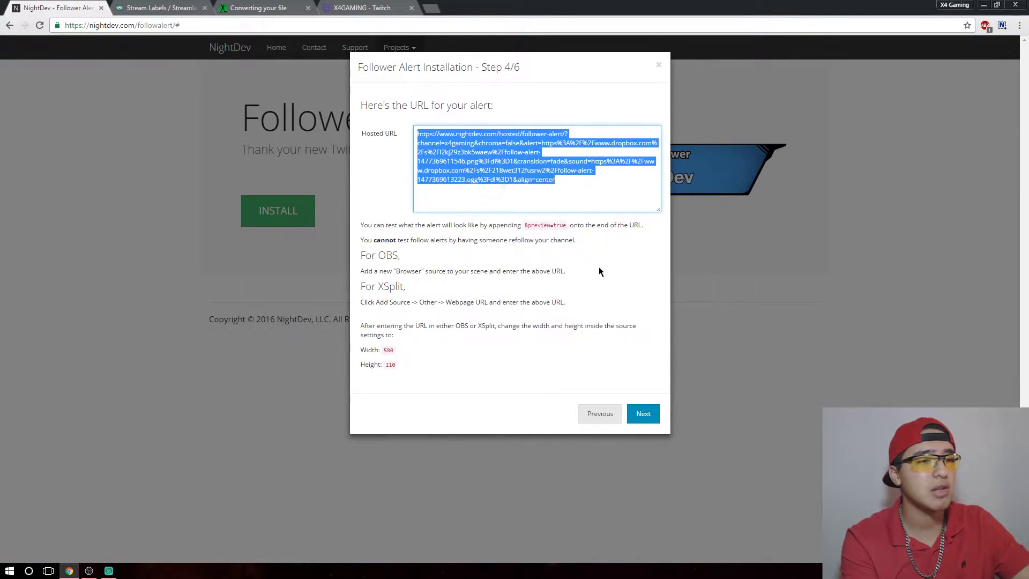
left_click(603, 272)
Switch to OBS and add a new BrowserSource named "Follower Alert" to the scene.
left_click(88, 569)
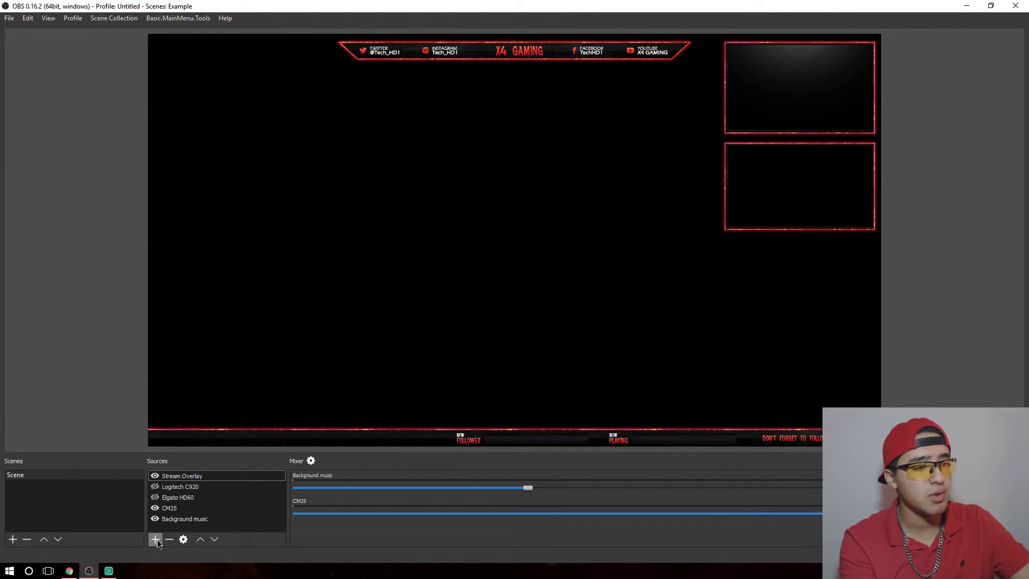
left_click(156, 542)
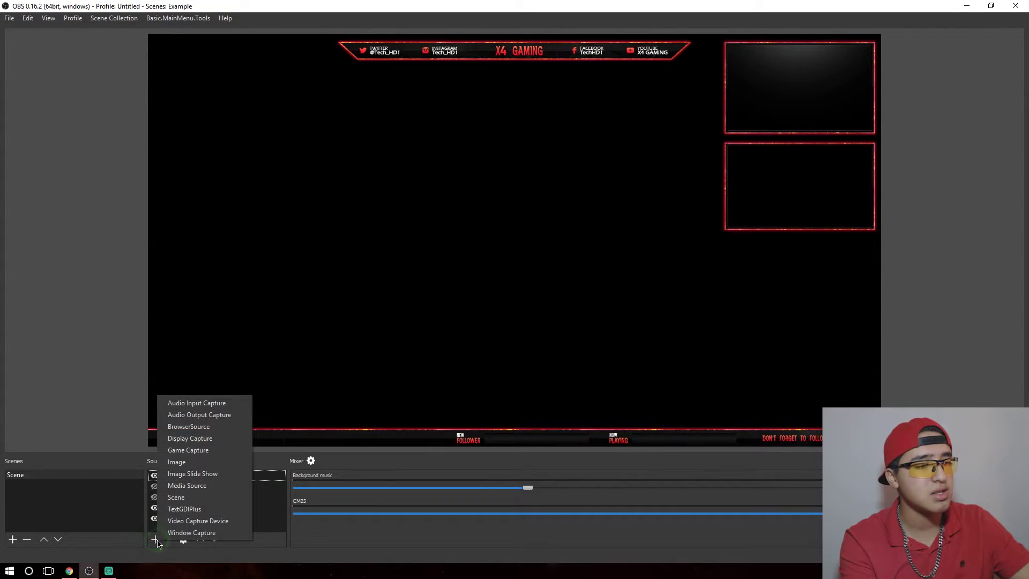
left_click(200, 425)
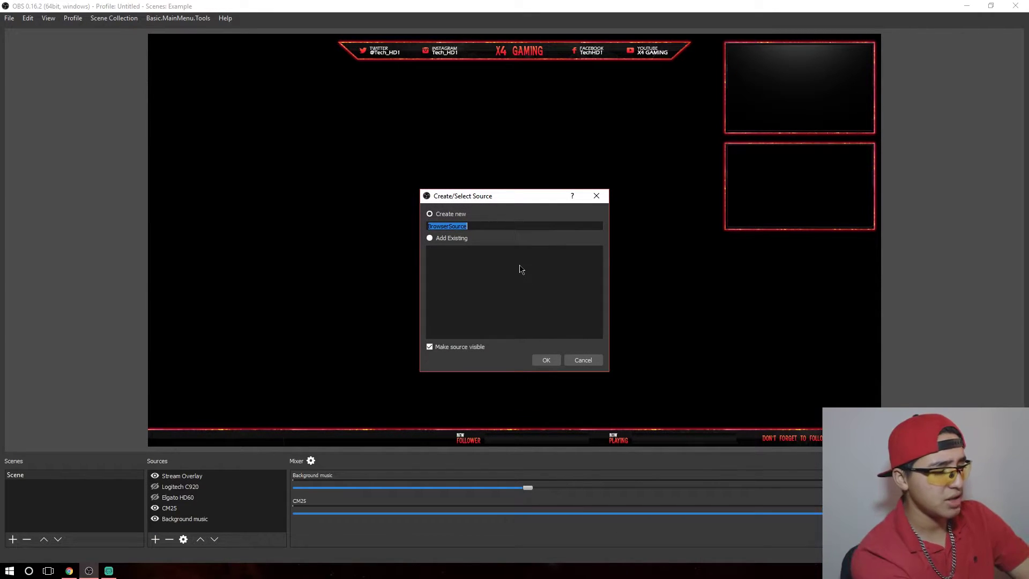
type("Foll")
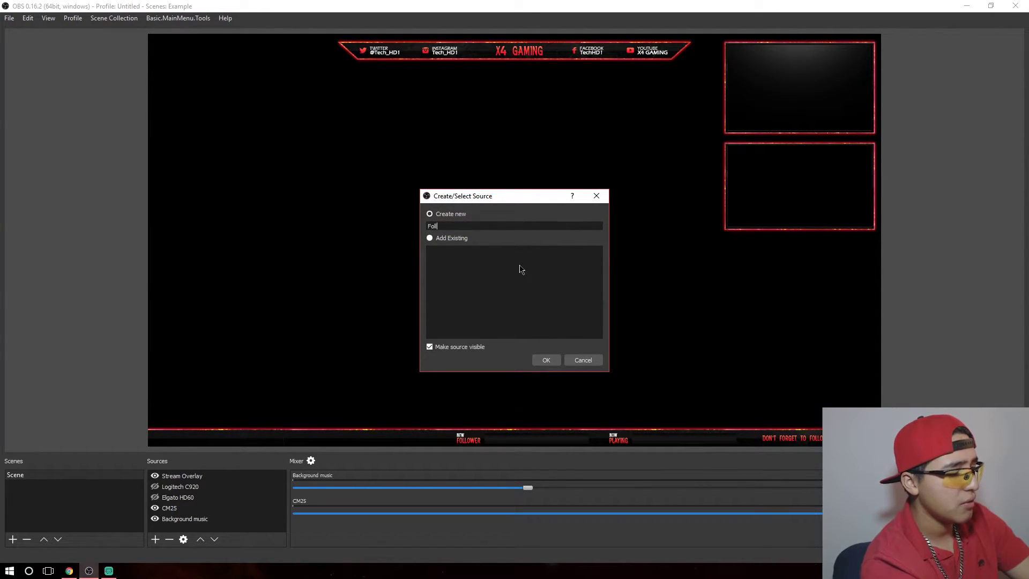
type("ower ")
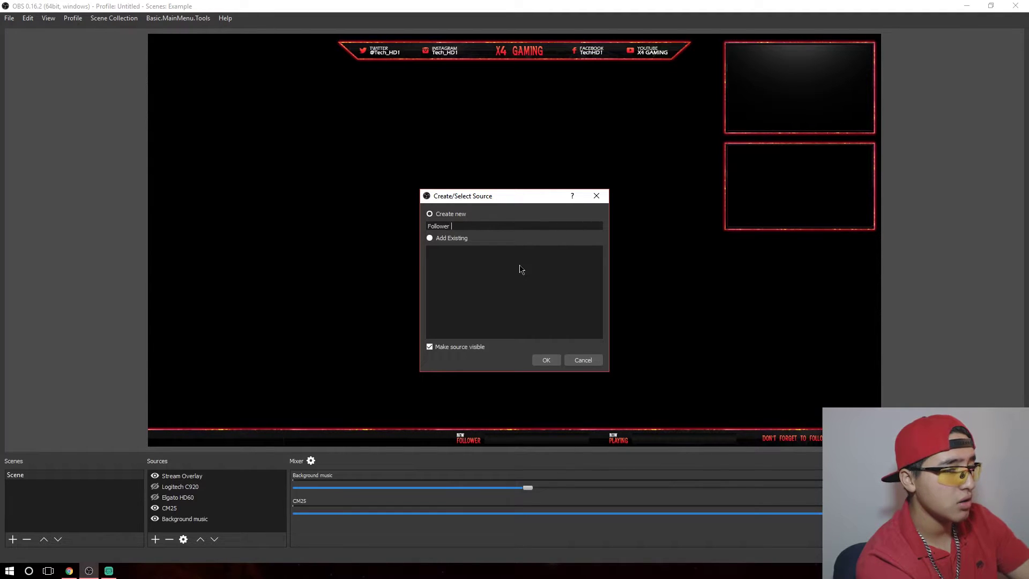
type("Alert")
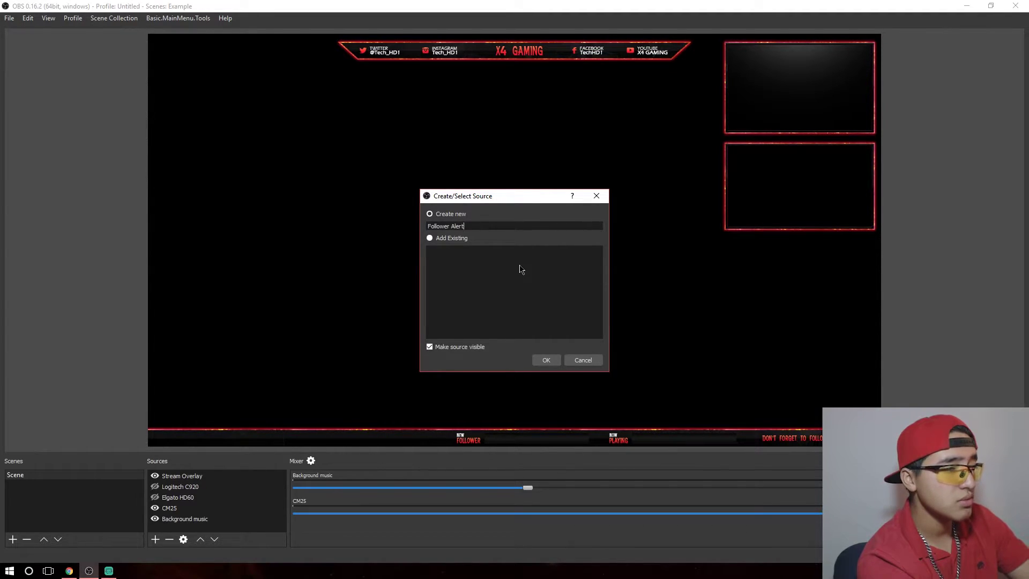
key("Return")
Replace the Follower Alert source's default URL with the copied hosted URL.
left_click_drag(433, 311, 353, 311)
right_click(358, 311)
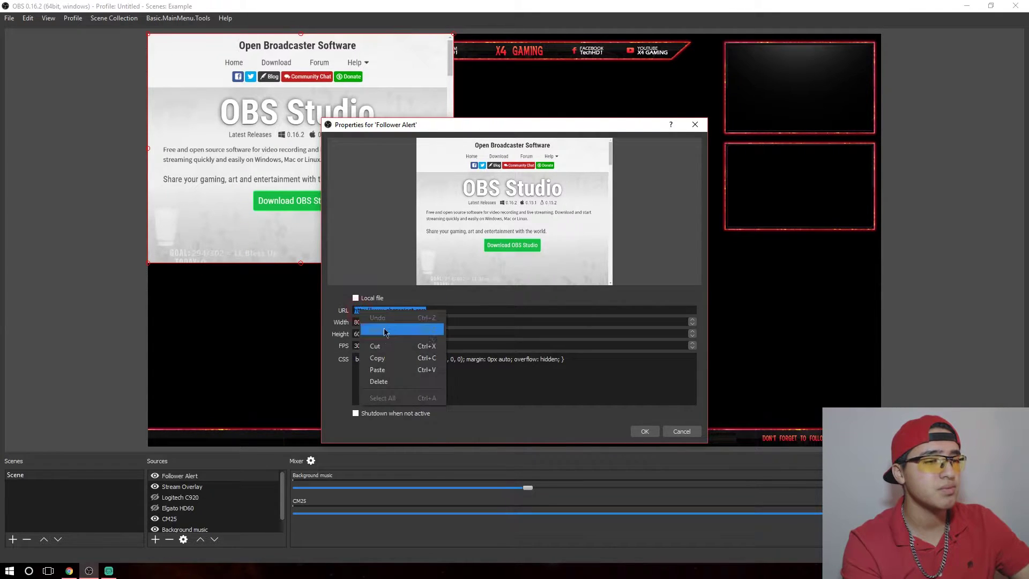
left_click(394, 359)
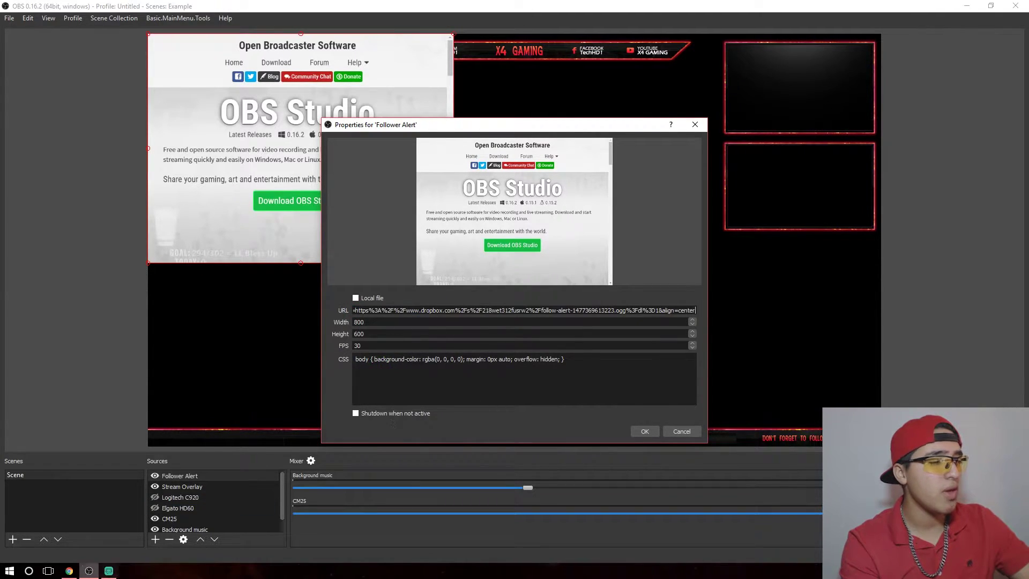
Check the recommended alert size on the NightDev page and set the source's width to 580 and height to 110 in OBS.
left_click(69, 571)
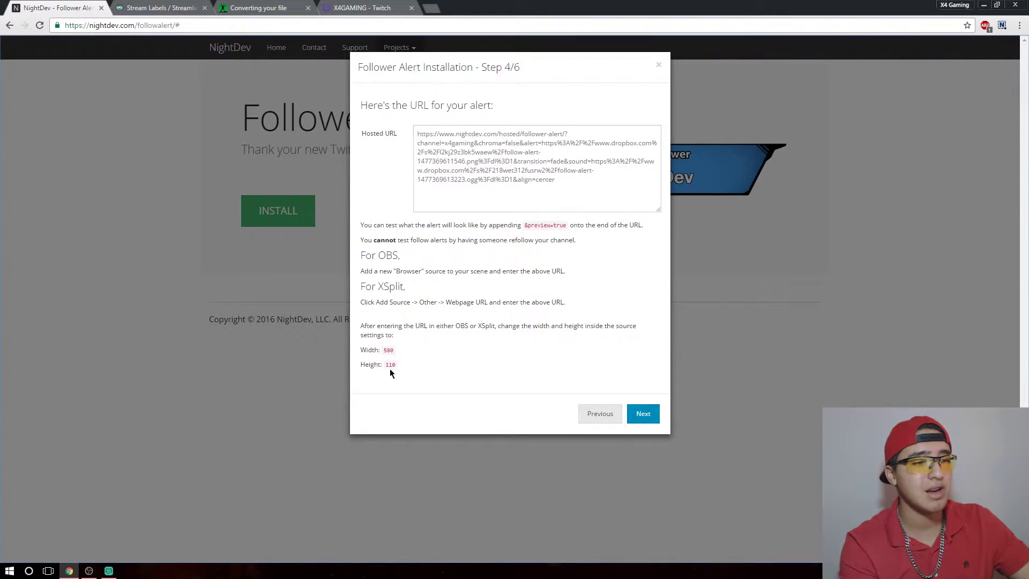
left_click(88, 571)
double_click(373, 324)
type("582")
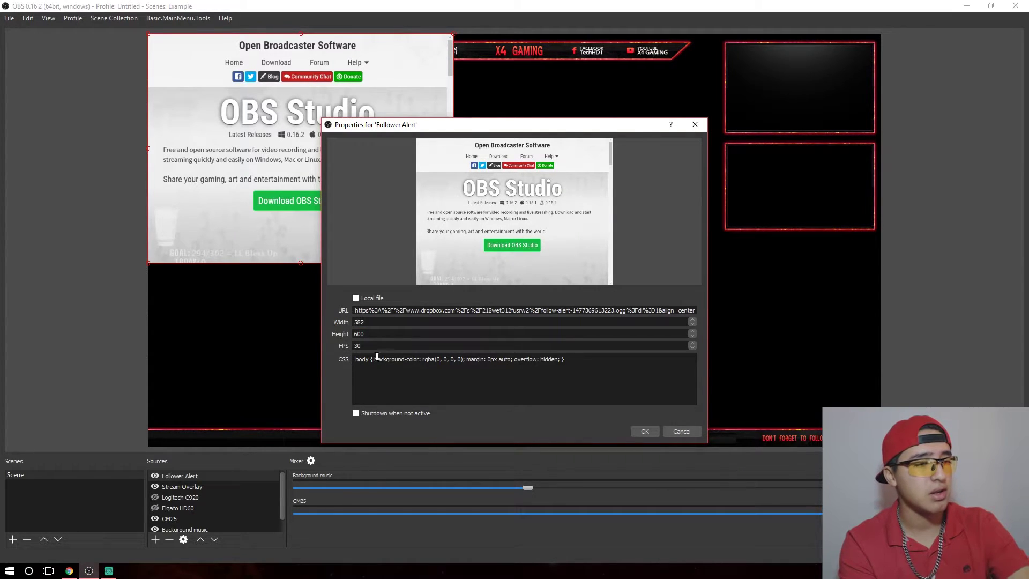
double_click(382, 336)
type("110")
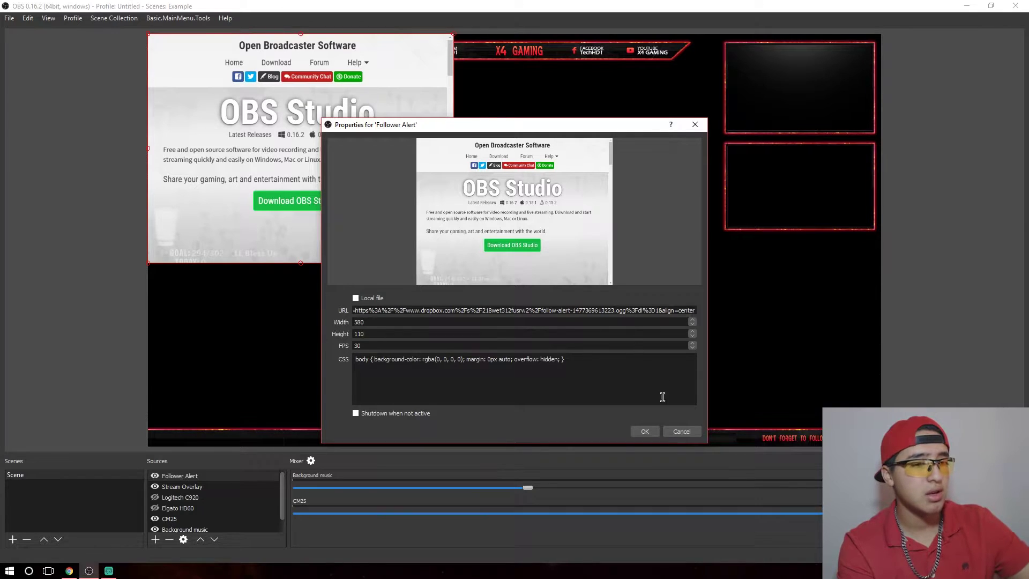
Apply the Follower Alert source's properties and place the alert centred just beneath the X4 GAMING banner in the preview.
left_click(644, 430)
left_click_drag(317, 65, 577, 94)
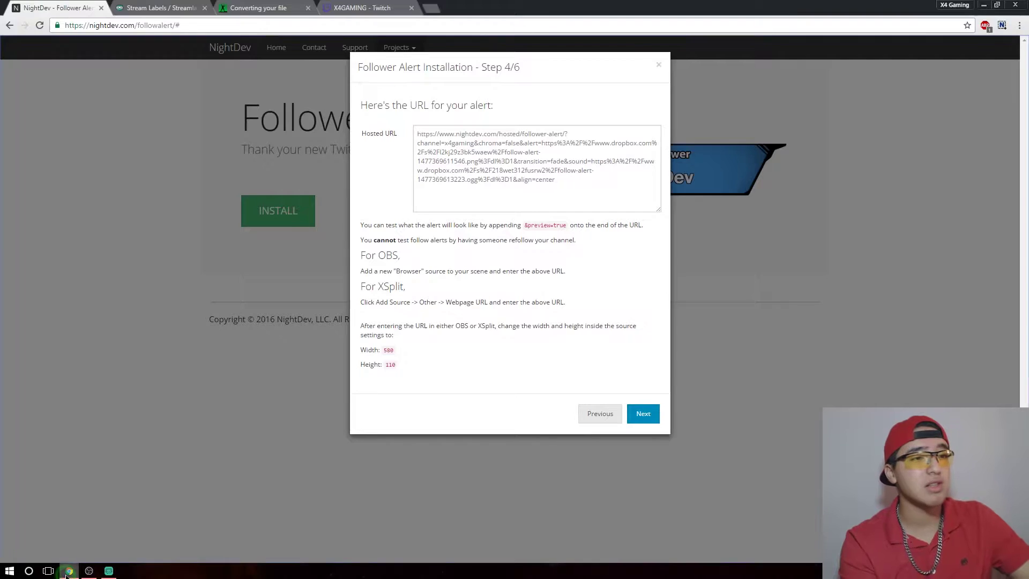
Switch to the NightDev page in Chrome and copy the "&preview=true" test suffix.
left_click(69, 570)
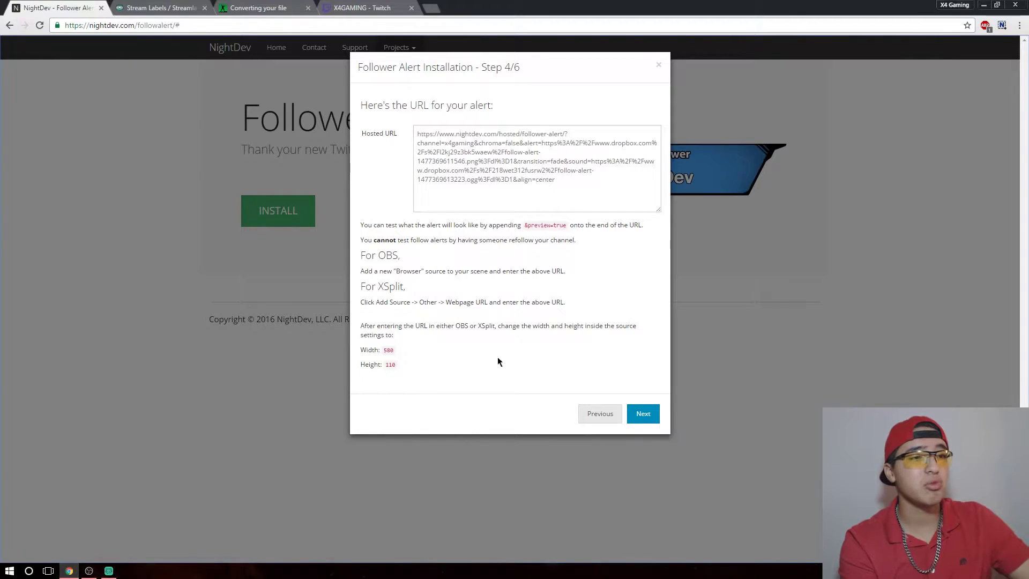
left_click_drag(523, 225, 567, 225)
right_click(567, 226)
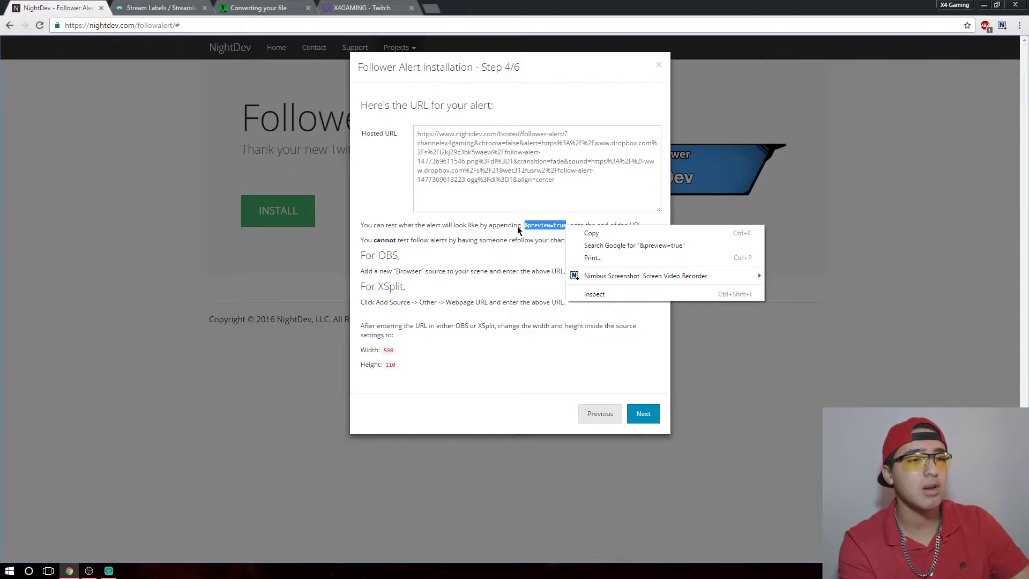
left_click(622, 232)
left_click(621, 250)
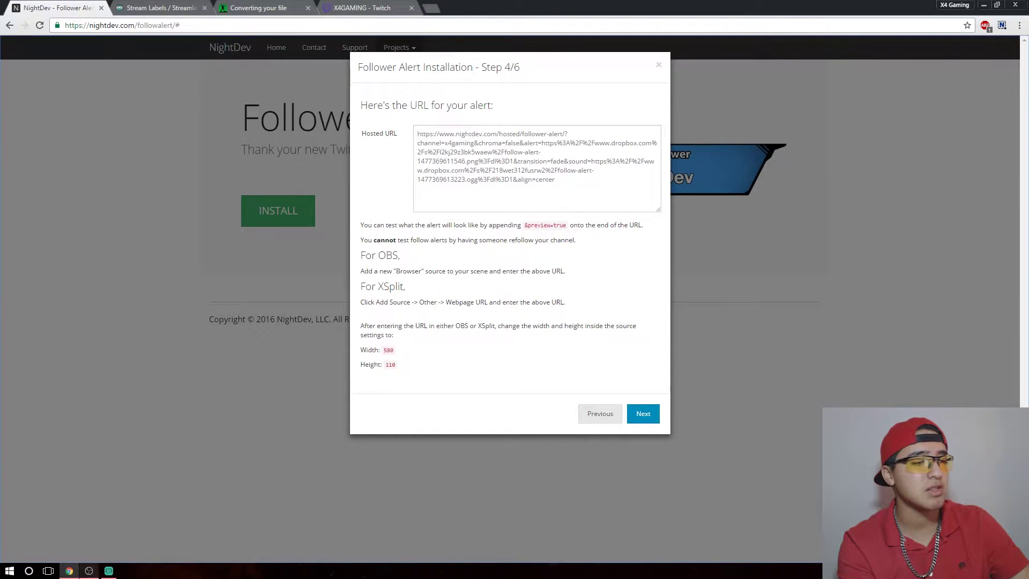
In OBS, append the copied "&preview=true" to the Follower Alert source's URL and move the source below Stream Overlay.
left_click(89, 571)
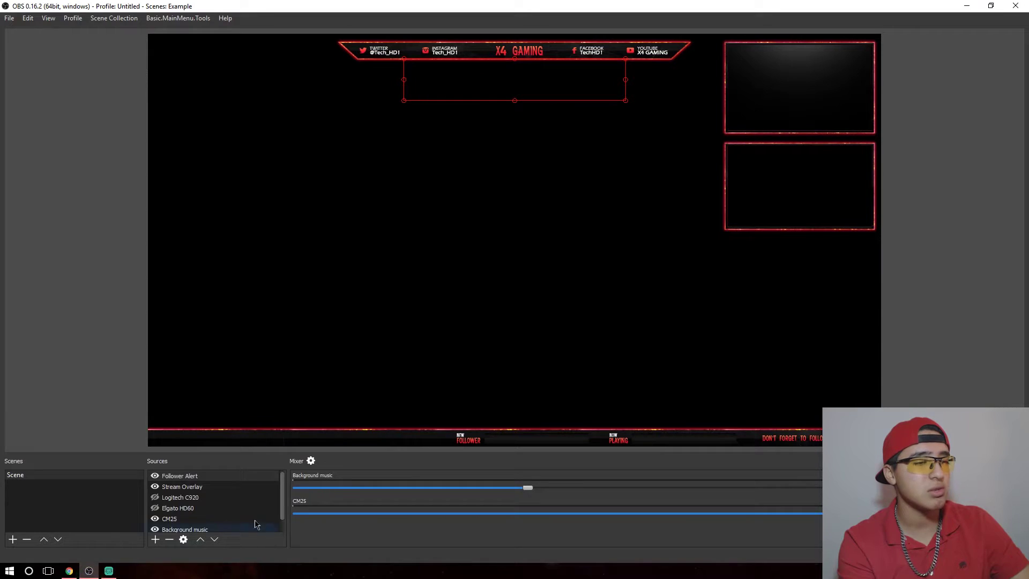
right_click(220, 482)
left_click(236, 470)
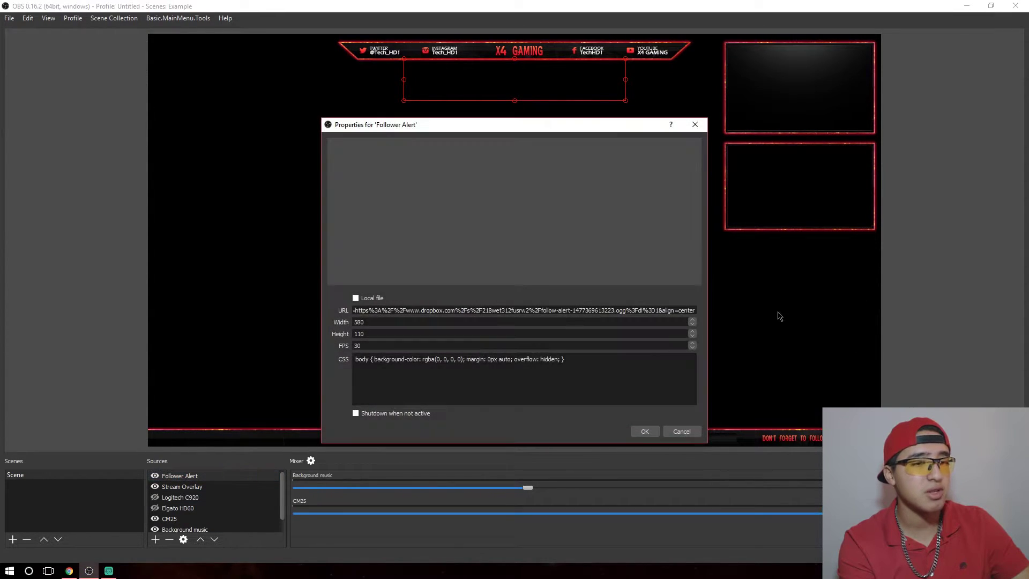
right_click(696, 311)
left_click(713, 371)
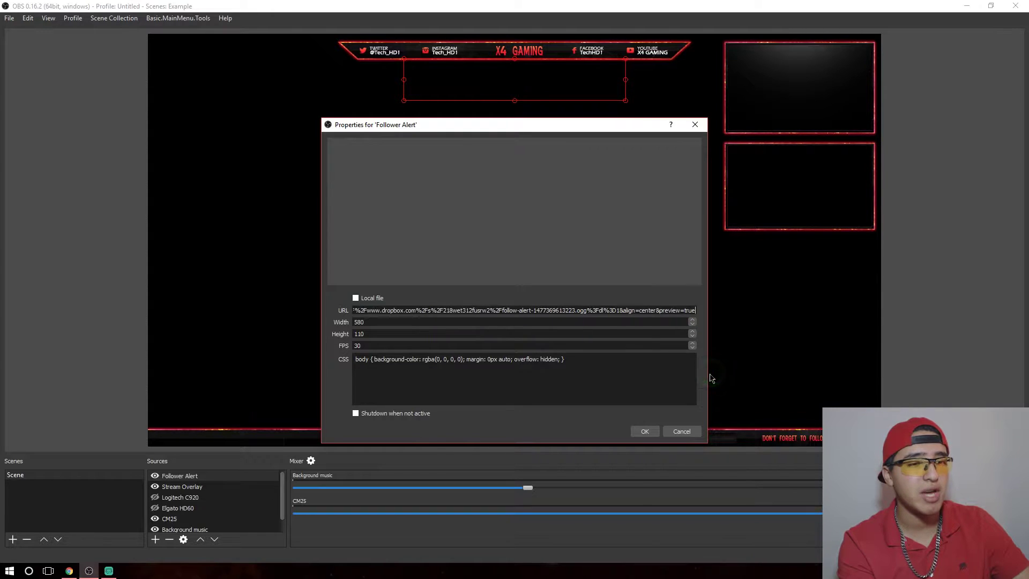
left_click(644, 431)
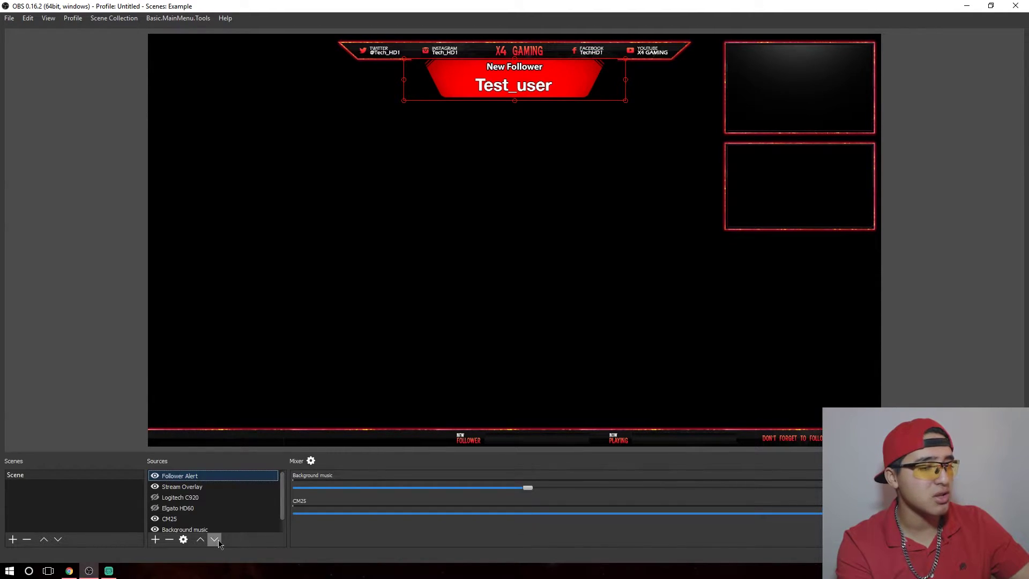
left_click(215, 540)
left_click(937, 174)
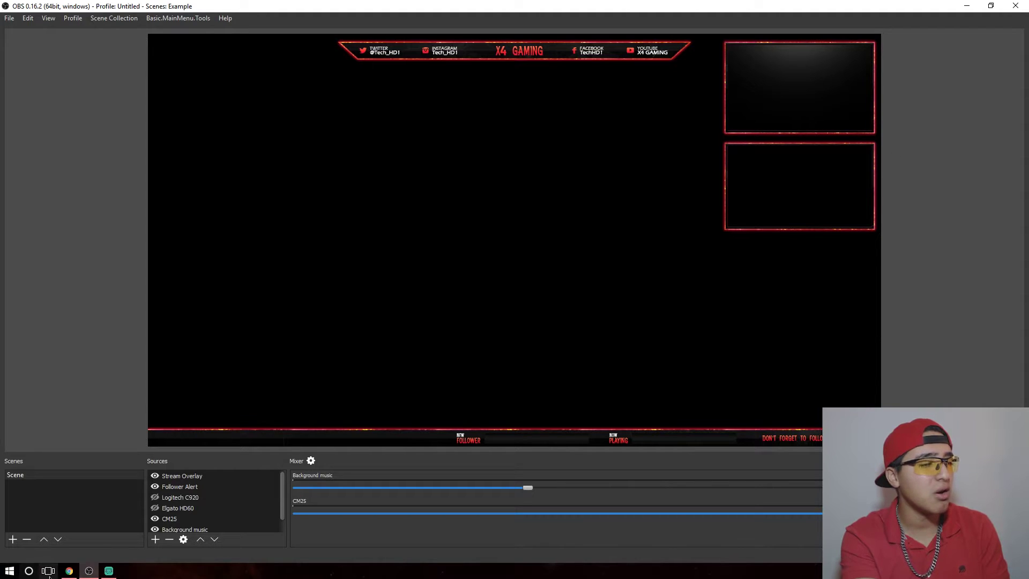
Go back to the NightDev alert form in Chrome, set the alert transition to slide down and regenerate the hosted URL.
left_click(69, 571)
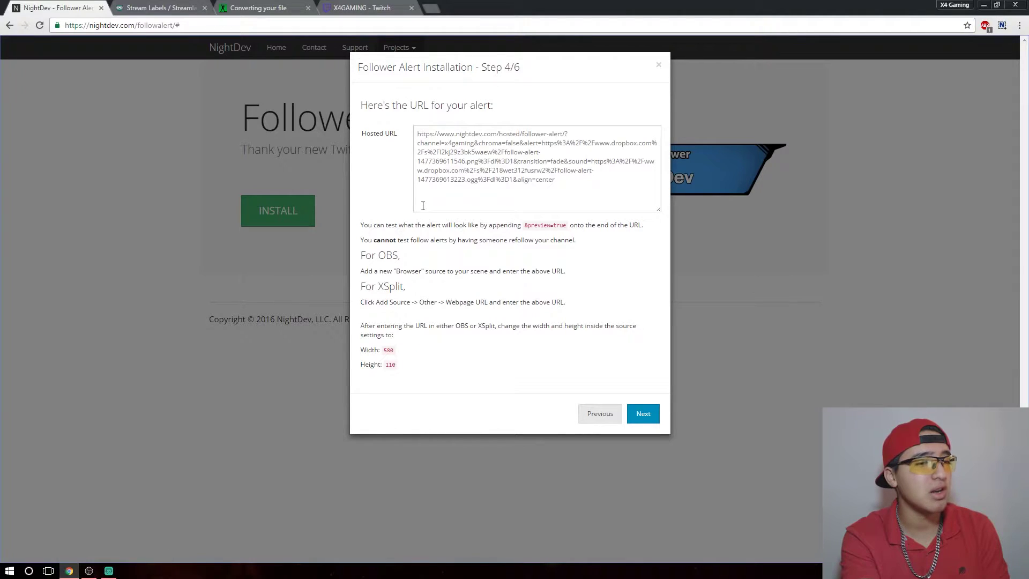
left_click(587, 414)
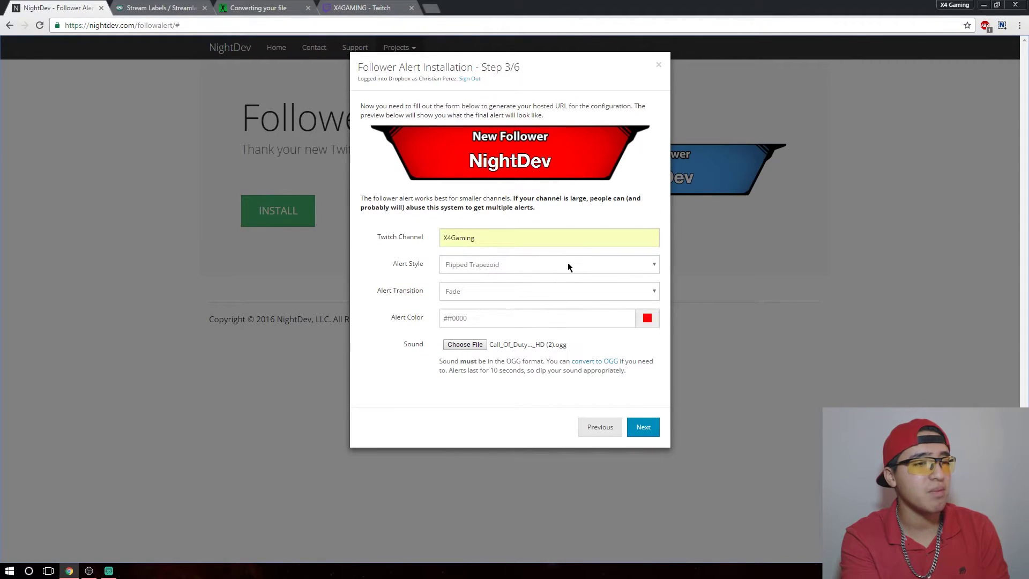
left_click(554, 289)
left_click(544, 319)
left_click(642, 422)
left_click(648, 429)
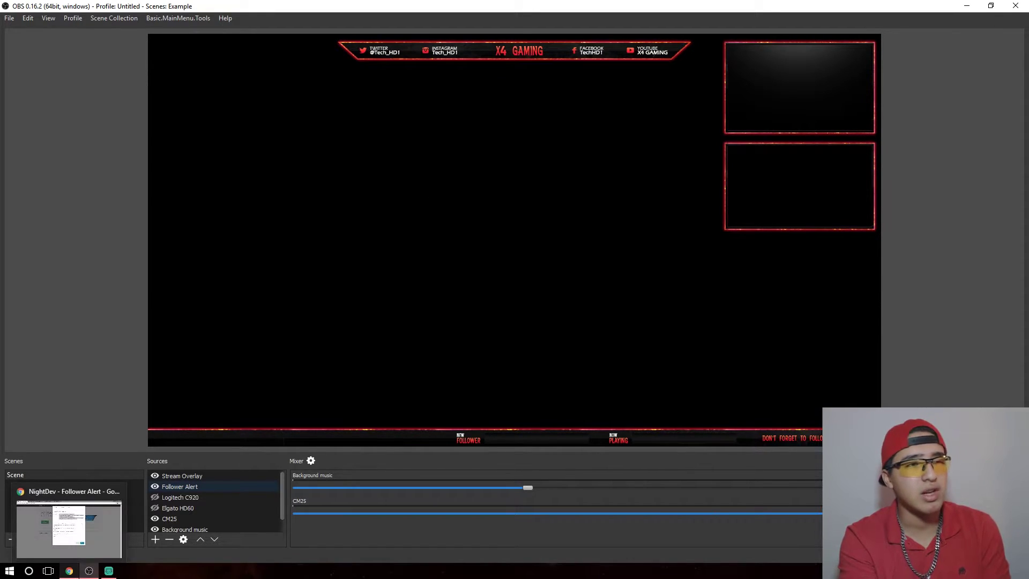
Return to the NightDev page and finish the remaining Follower Alert installation steps without adding custom CSS.
left_click(69, 571)
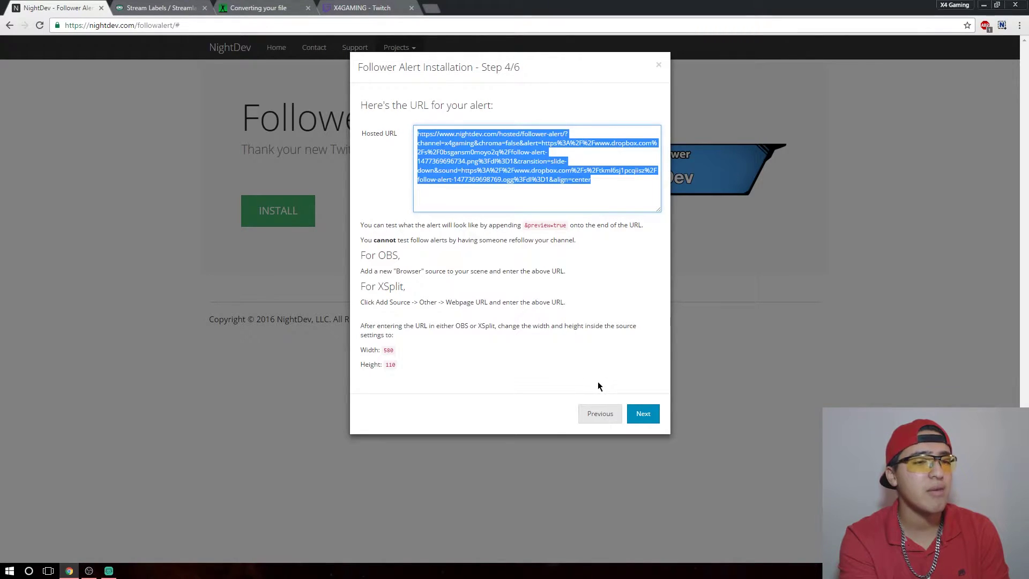
left_click(643, 413)
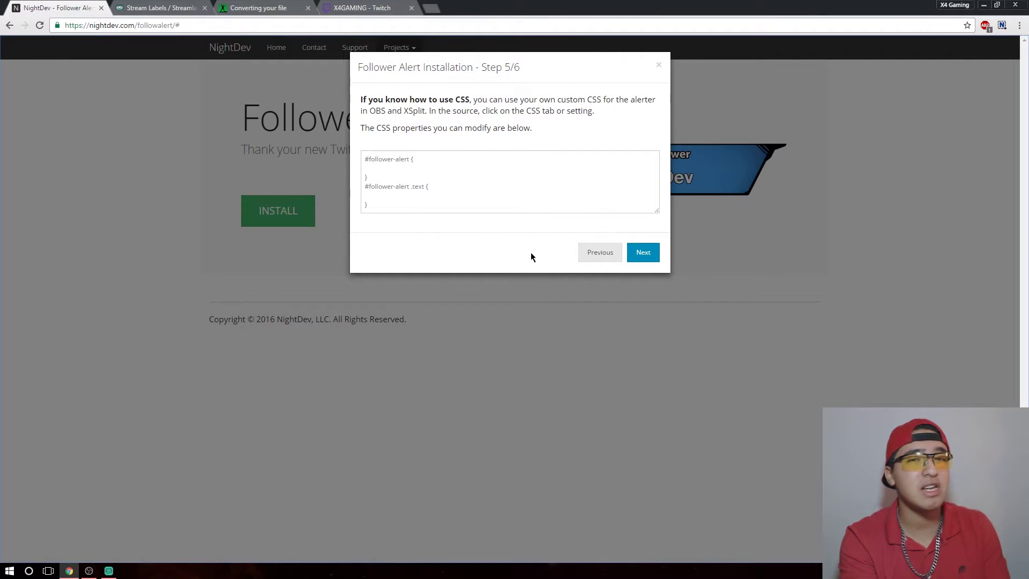
left_click(644, 248)
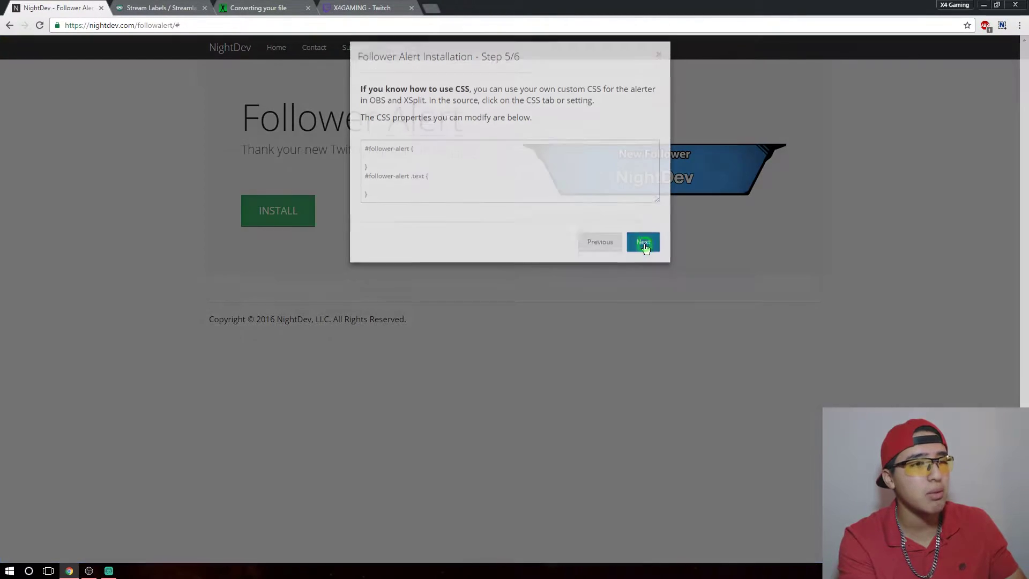
left_click(654, 202)
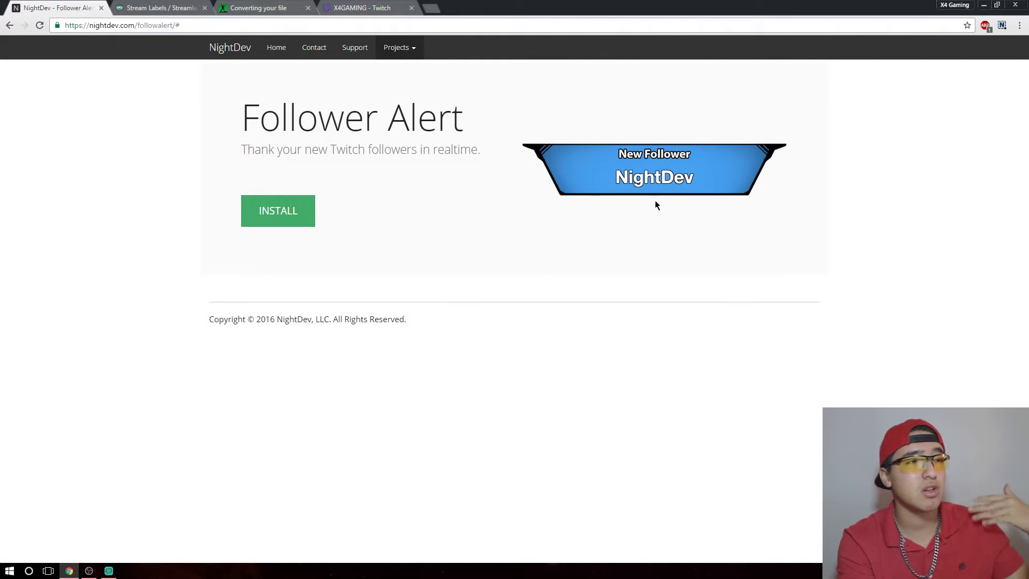
Check the Stream Labels page on Streamlabs and its Chrome Web Store download listing, and close the listing.
left_click(148, 9)
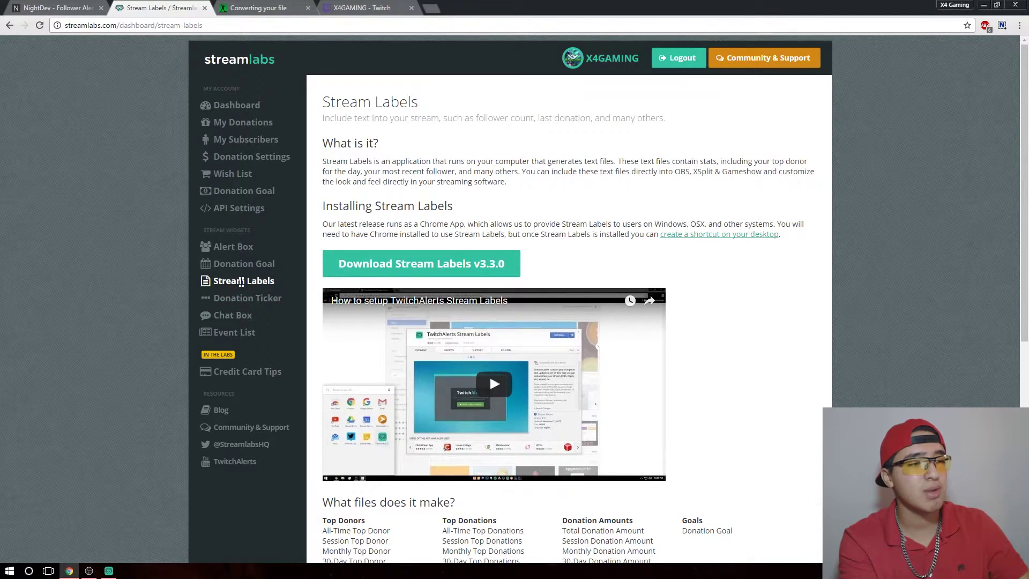
left_click(370, 265)
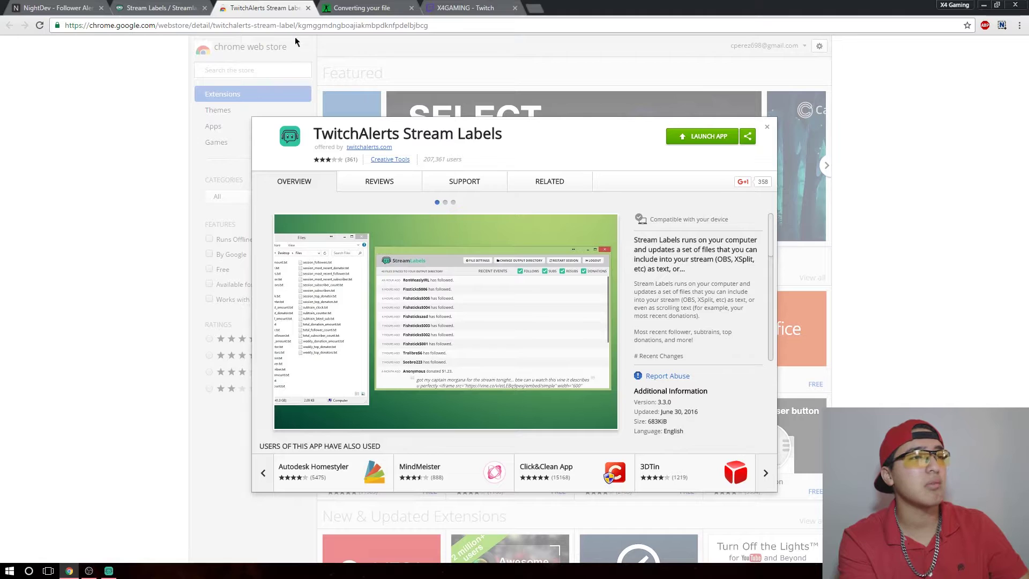
left_click(308, 8)
Open the Stream Labels app and look through the folders offered for its output directory without changing it.
left_click(109, 571)
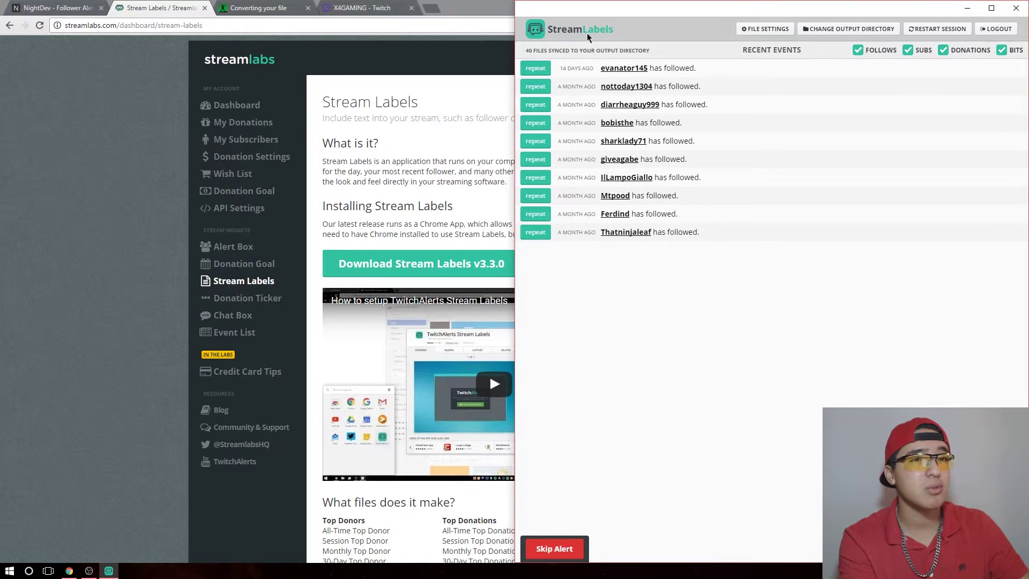
left_click(839, 29)
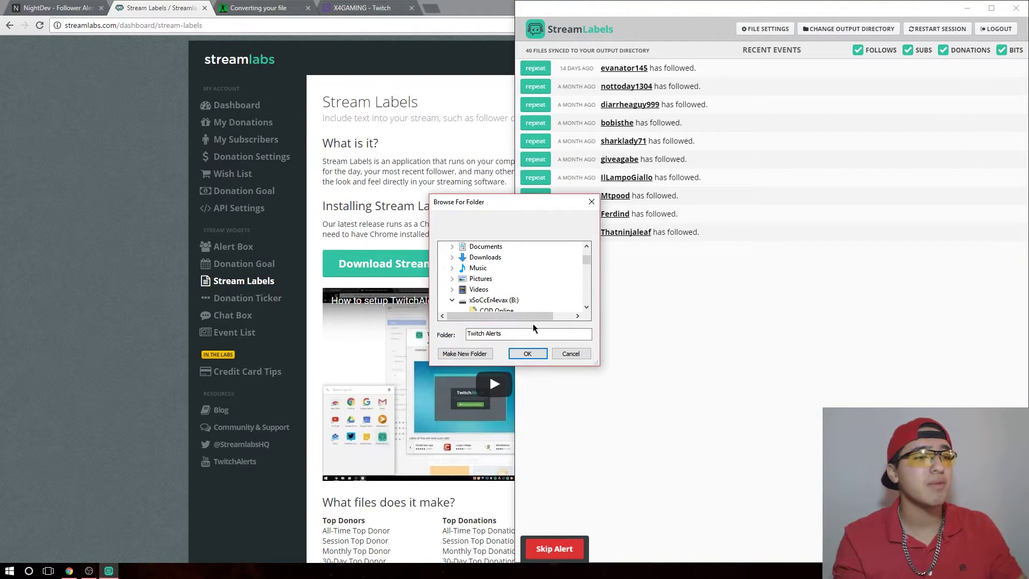
scroll(536, 305, "down", 3)
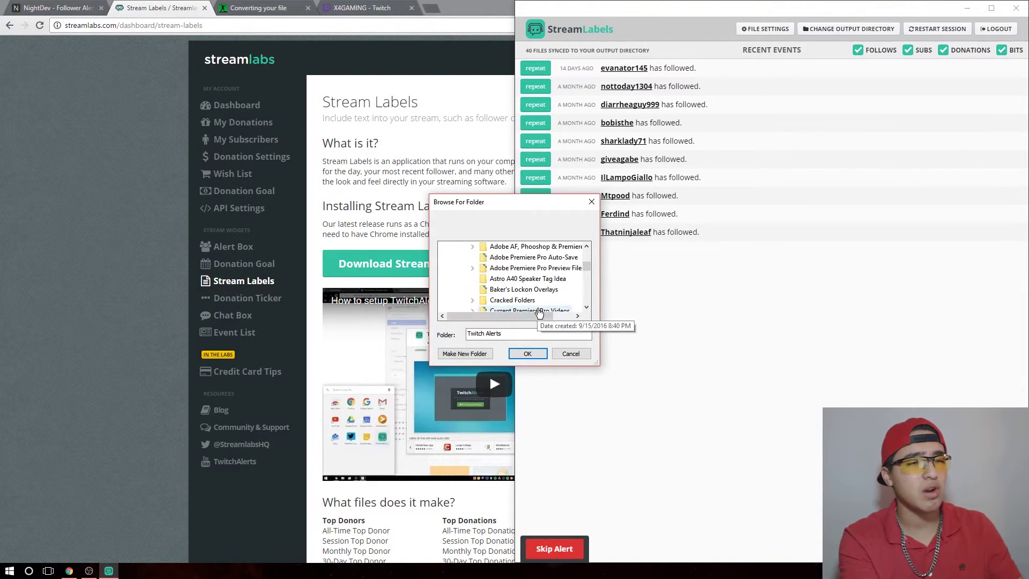
scroll(536, 306, "up", 1)
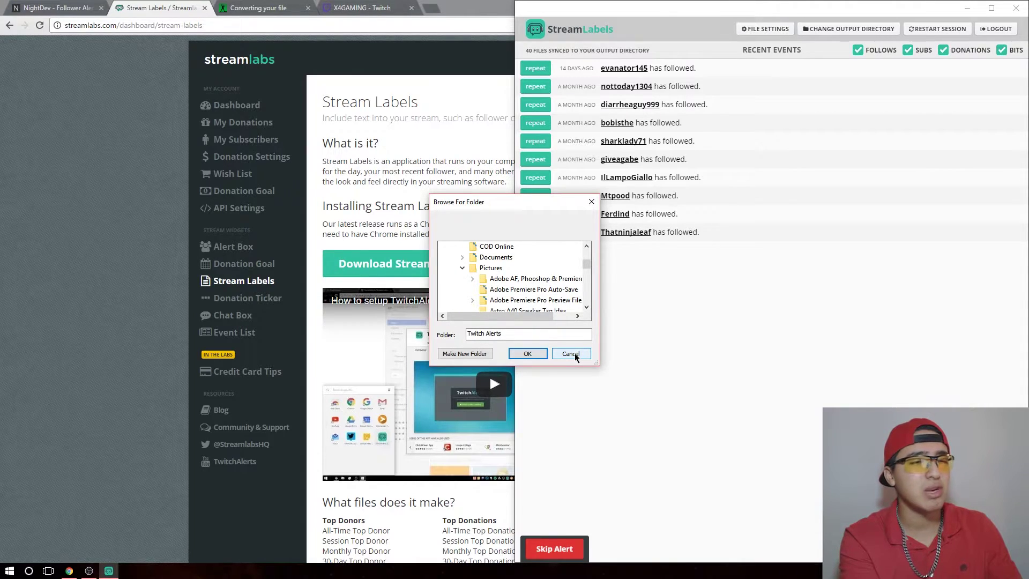
left_click(572, 354)
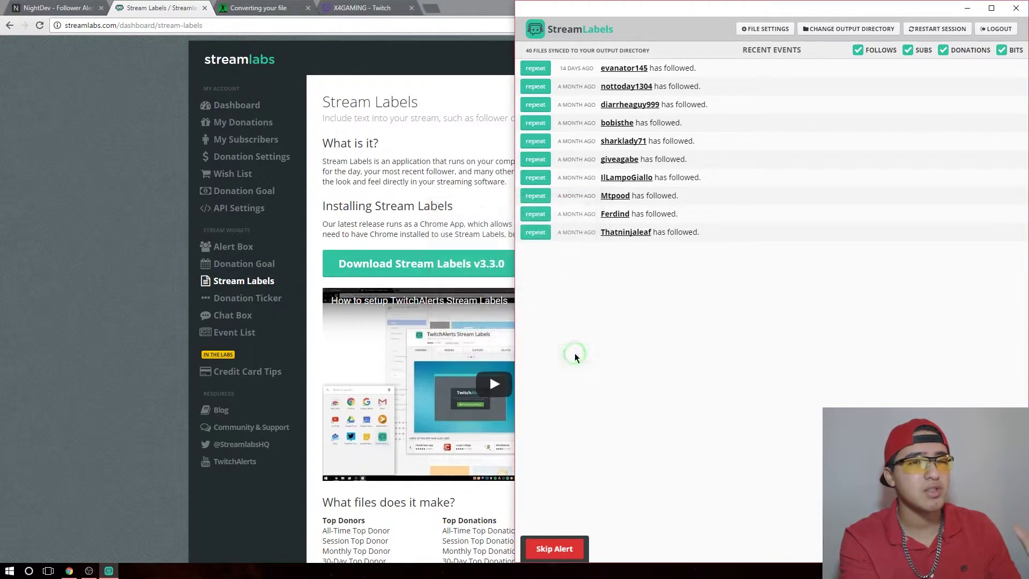
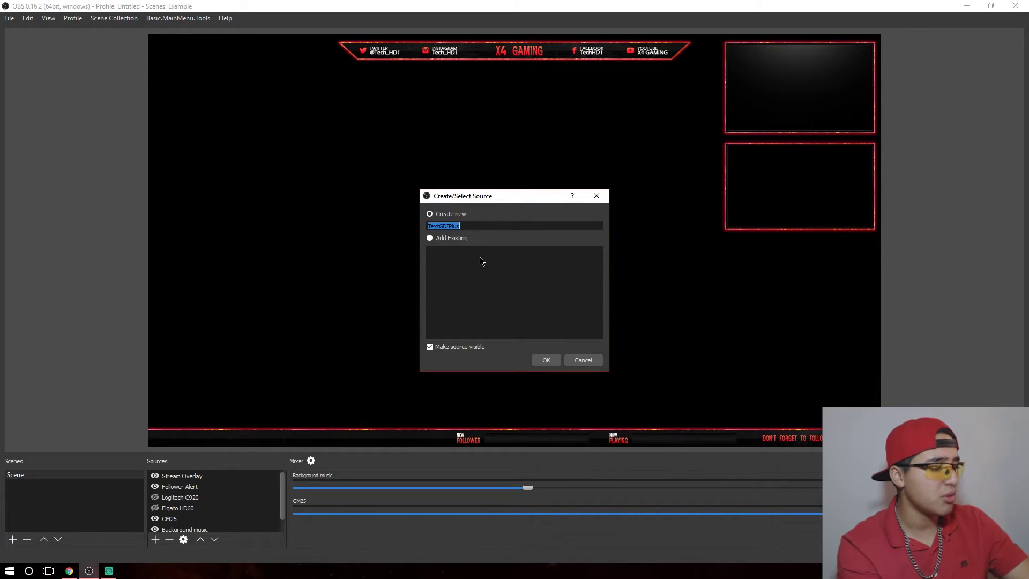
In OBS, create a new text source named "Recent" in the scene.
type("F")
key("BackSpace")
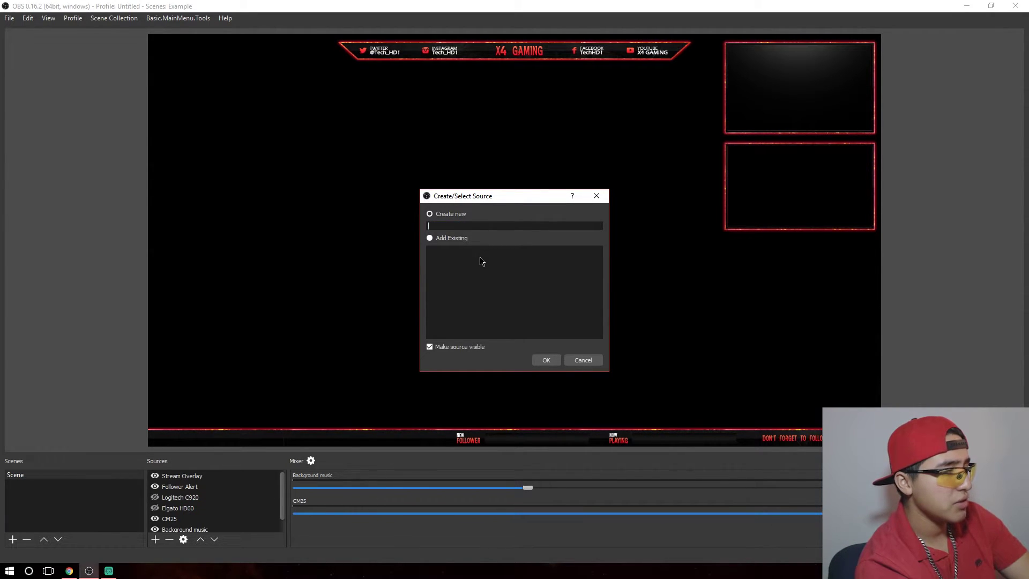
type("Recent")
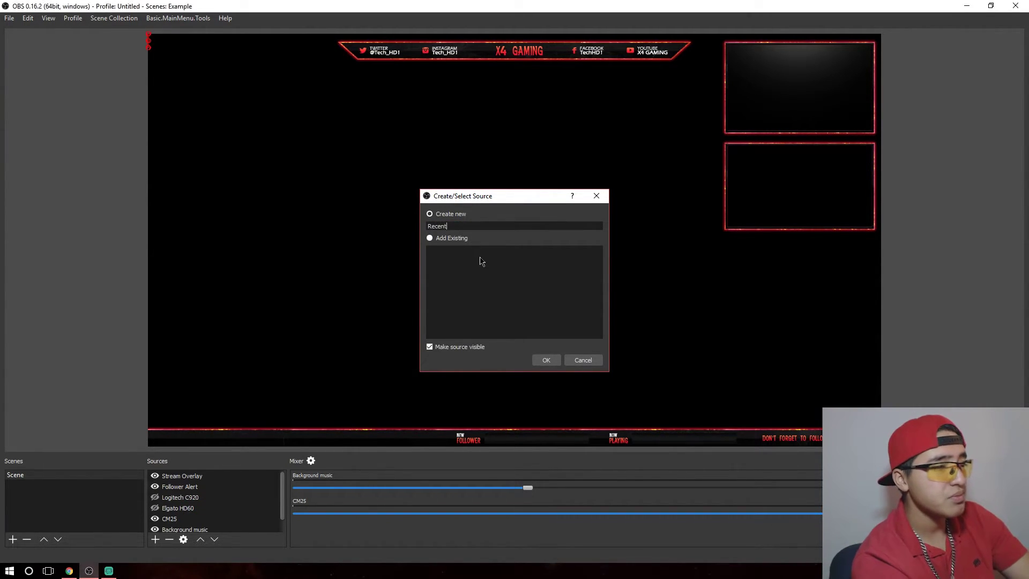
key("Return")
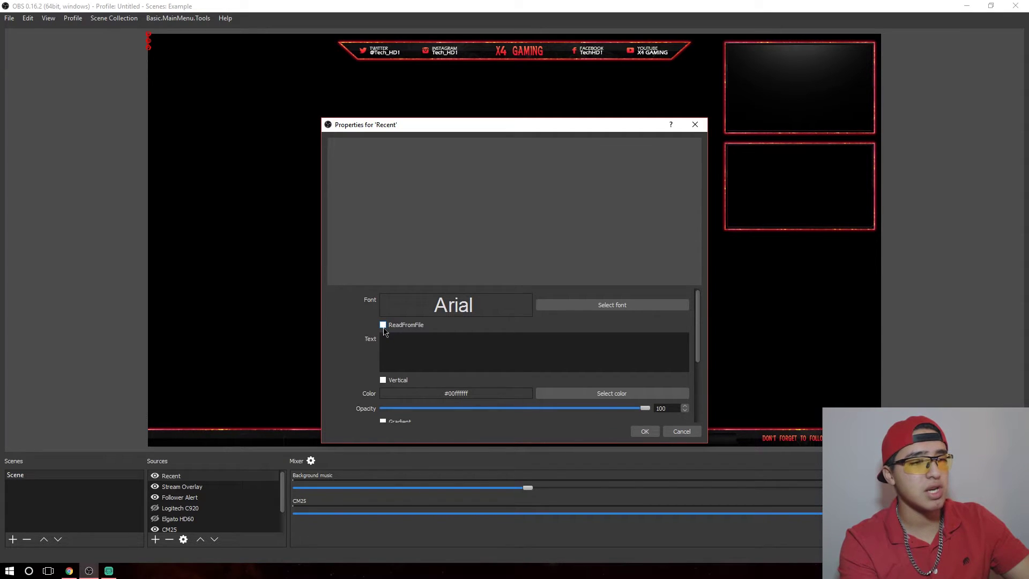
Set the Recent text source to read from a file and browse to the Twitch Alerts folder in Hyperion Order > Twitch.
left_click(383, 325)
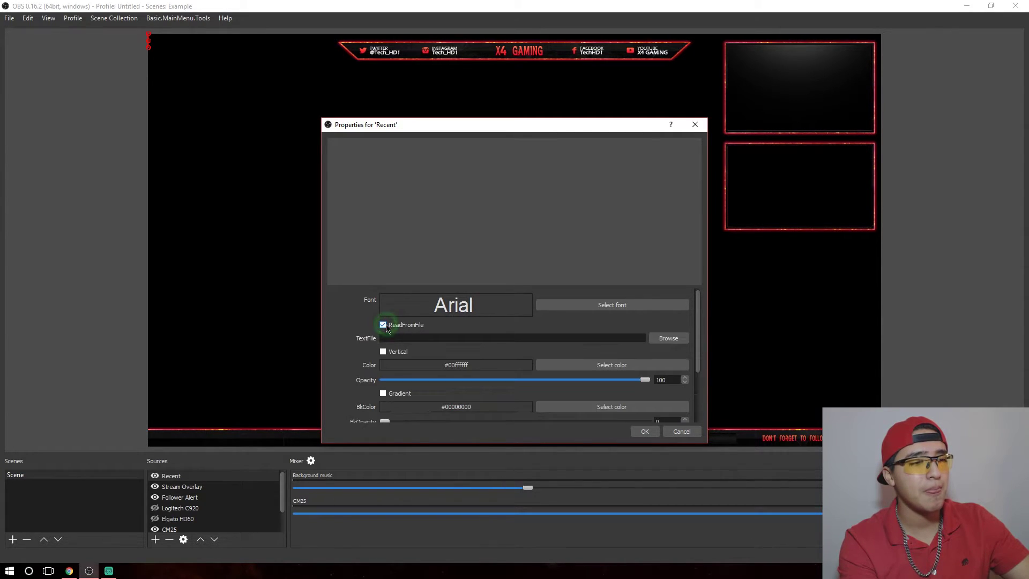
left_click(668, 338)
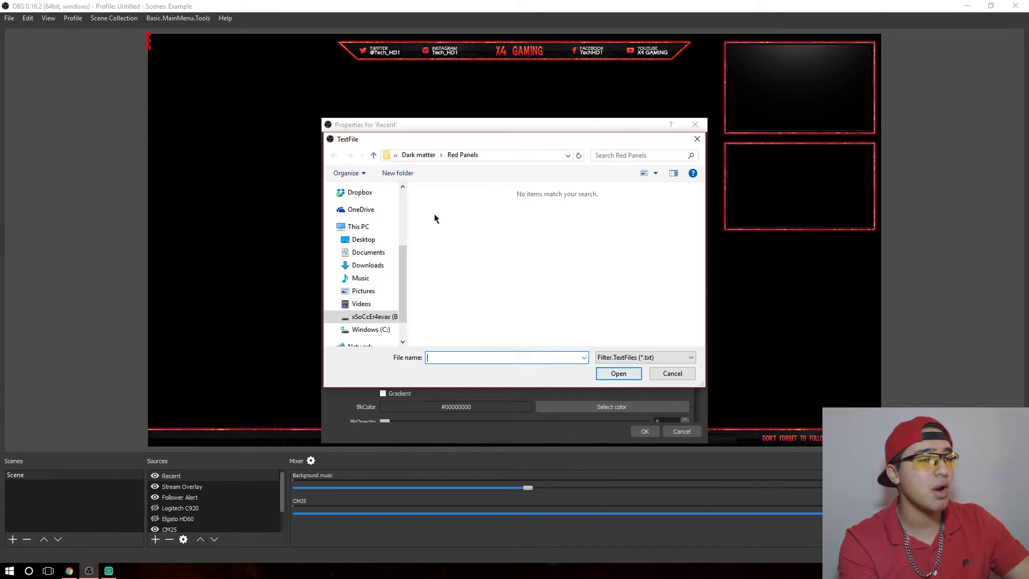
scroll(369, 223, "up", 3)
left_click(364, 209)
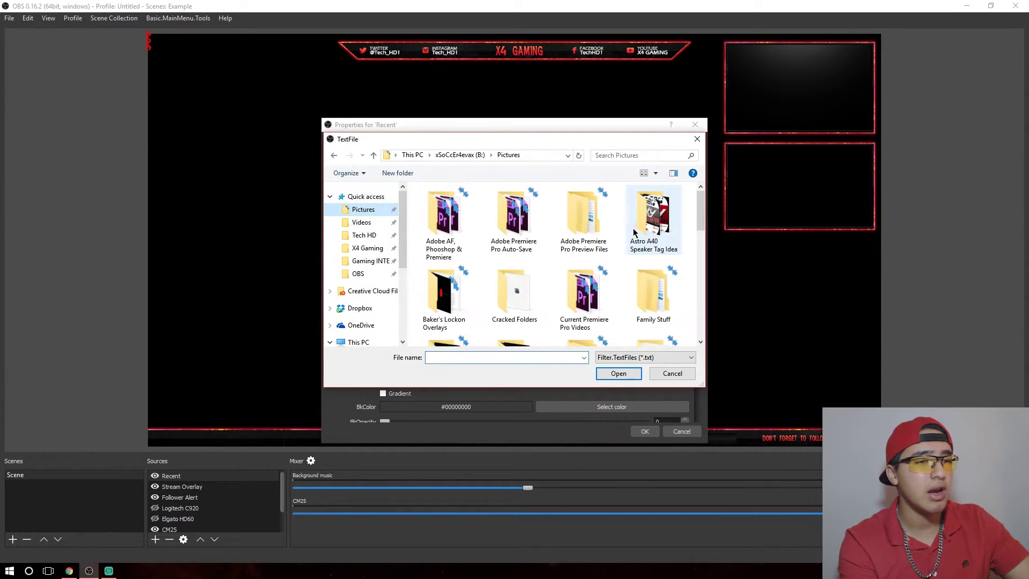
double_click(584, 225)
scroll(568, 289, "down", 1)
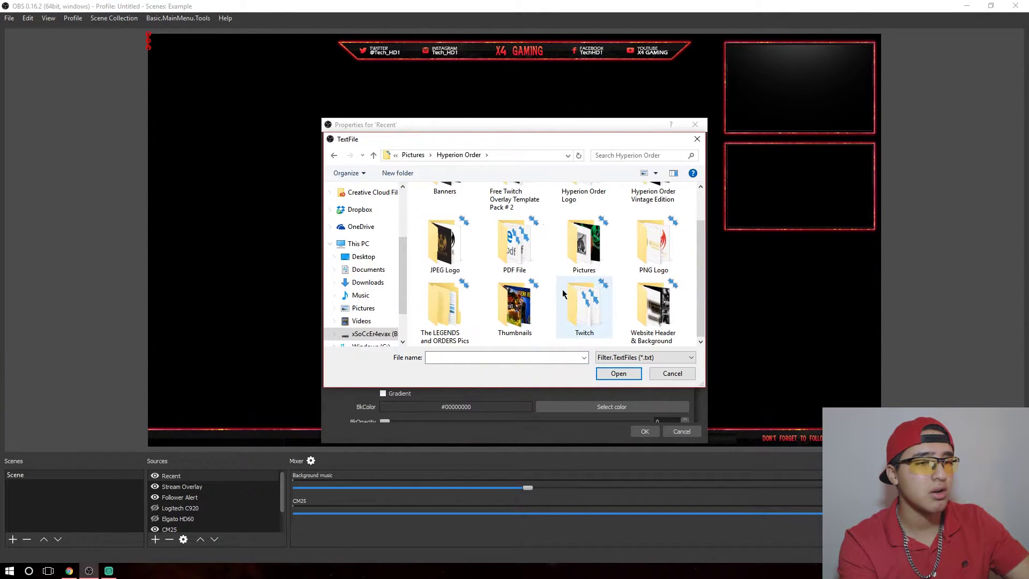
double_click(588, 289)
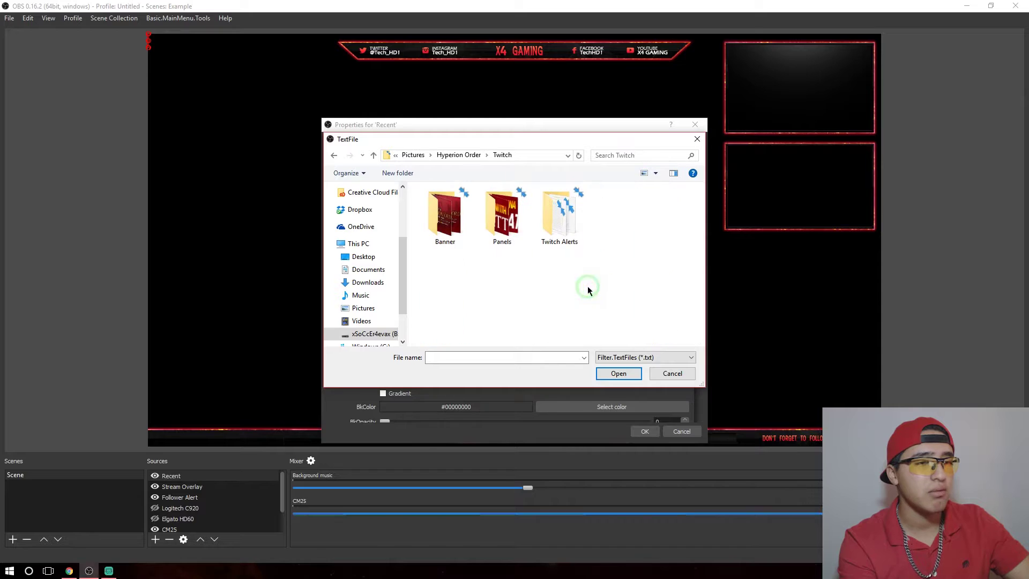
double_click(560, 225)
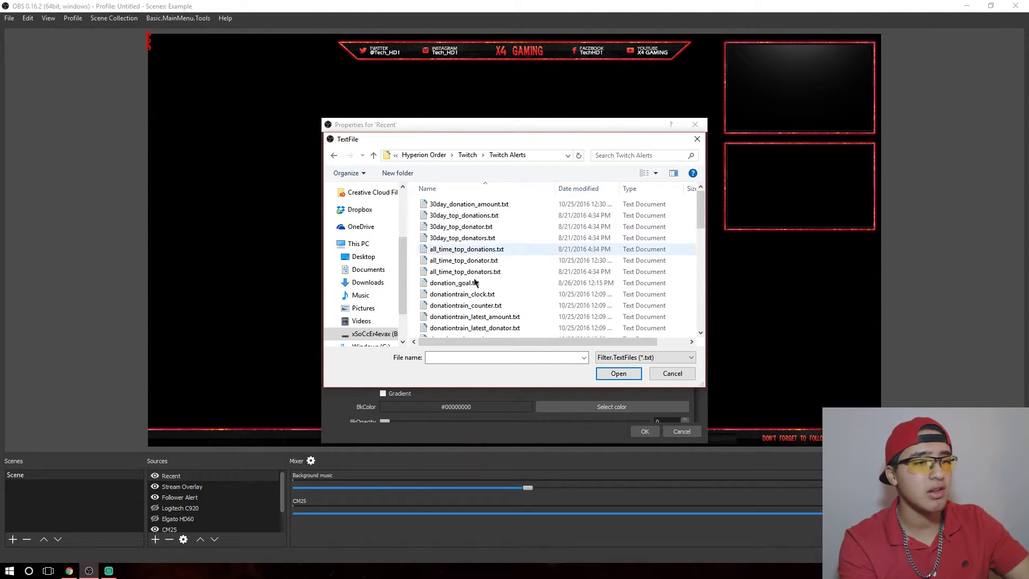
Load most_recent_follower.txt as the text file of the Recent source and accept its properties.
scroll(511, 275, "down", 1)
scroll(510, 274, "down", 7)
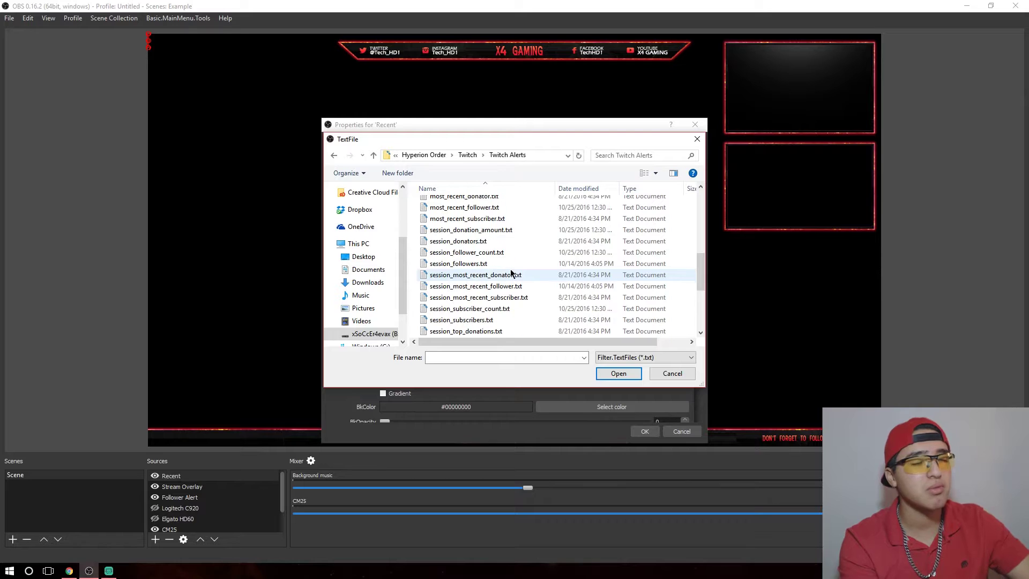
scroll(511, 274, "up", 4)
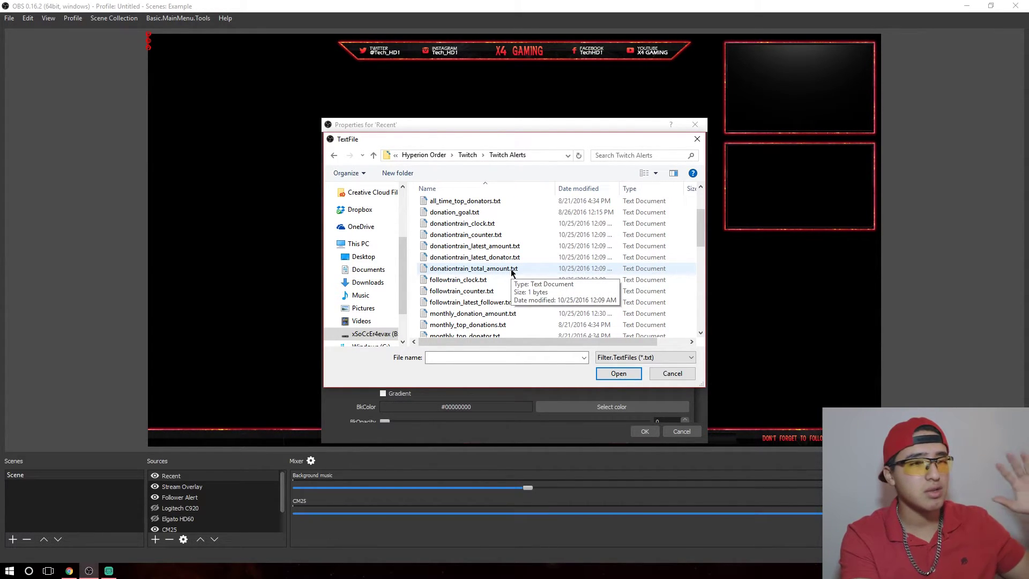
scroll(511, 272, "down", 2)
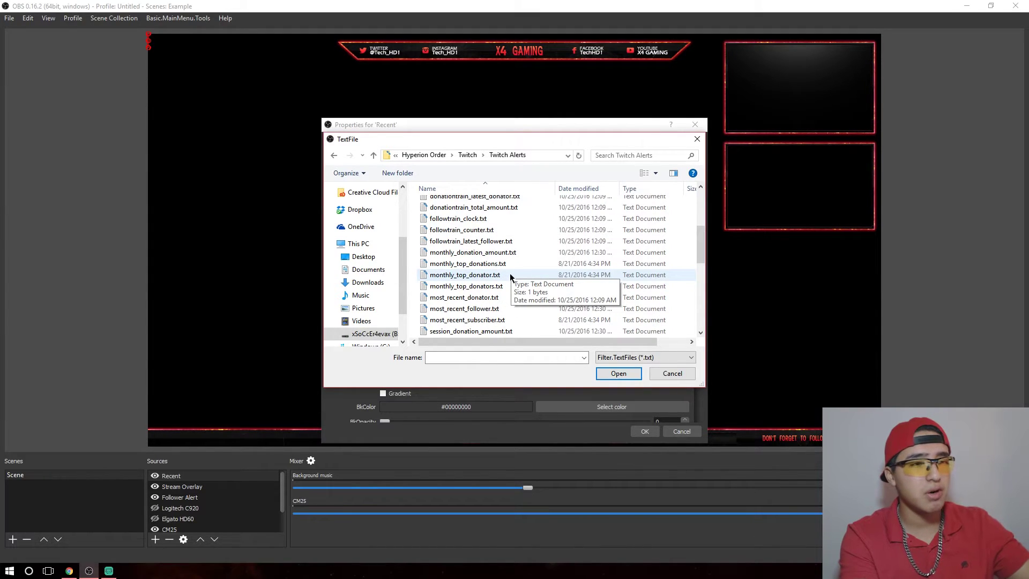
scroll(511, 276, "down", 1)
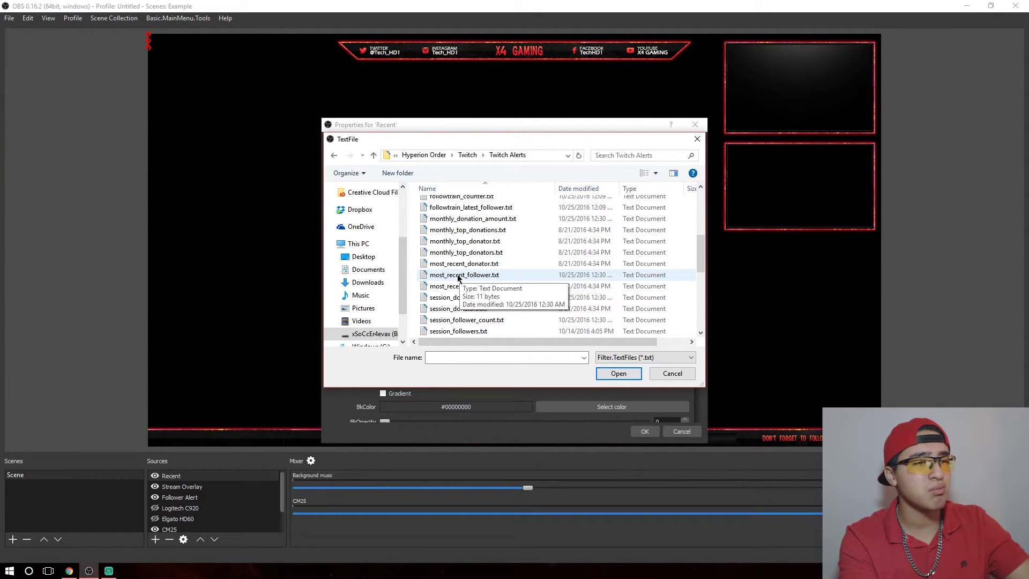
double_click(461, 275)
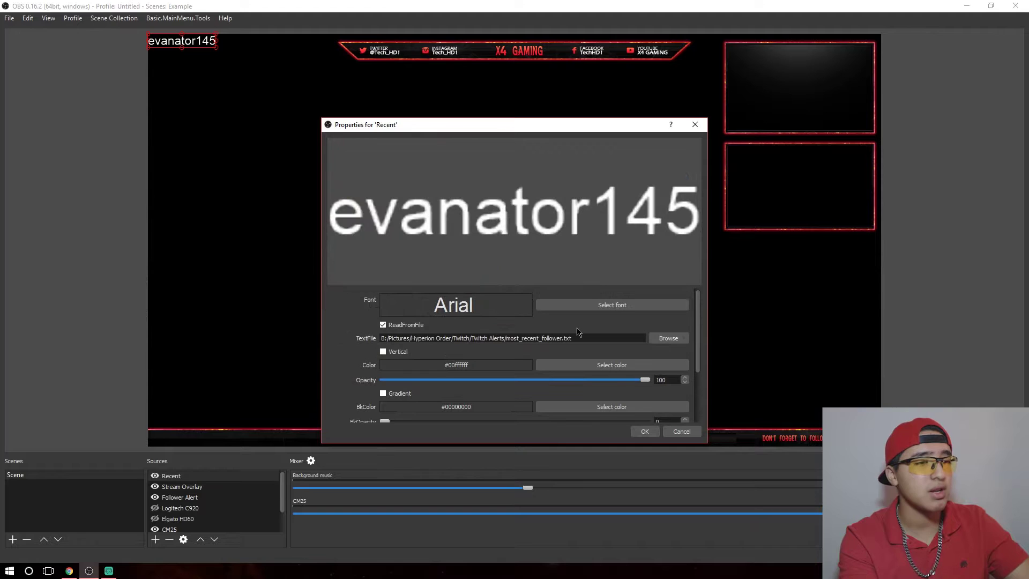
left_click(645, 431)
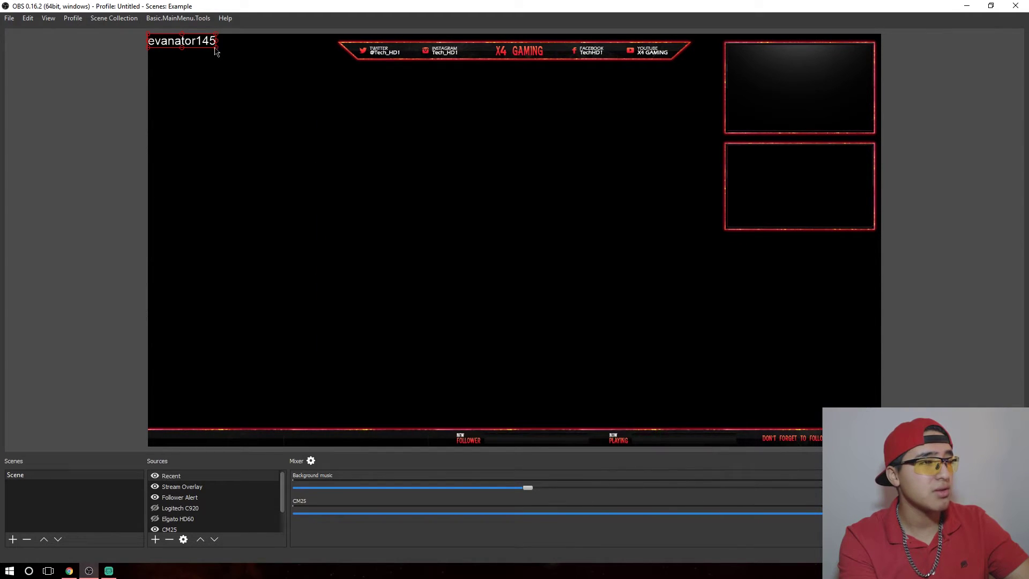
Move the recent follower text into the overlay's lower bar, beside the New Follower label, and deselect it.
left_click_drag(204, 42, 254, 84)
left_click_drag(302, 125, 565, 441)
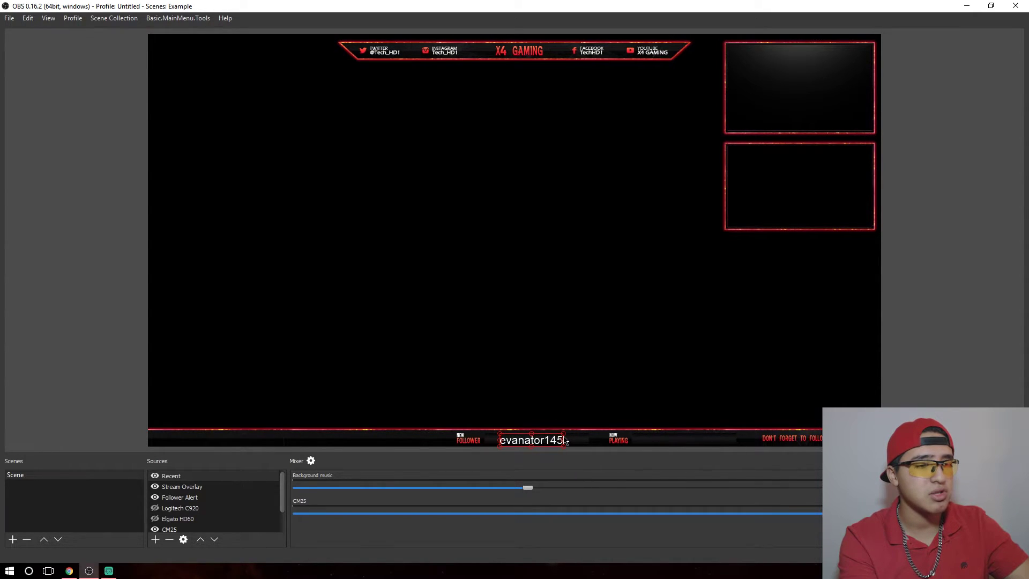
left_click(928, 379)
Check the recent follower events in the Stream Labels app and return to OBS.
left_click(109, 571)
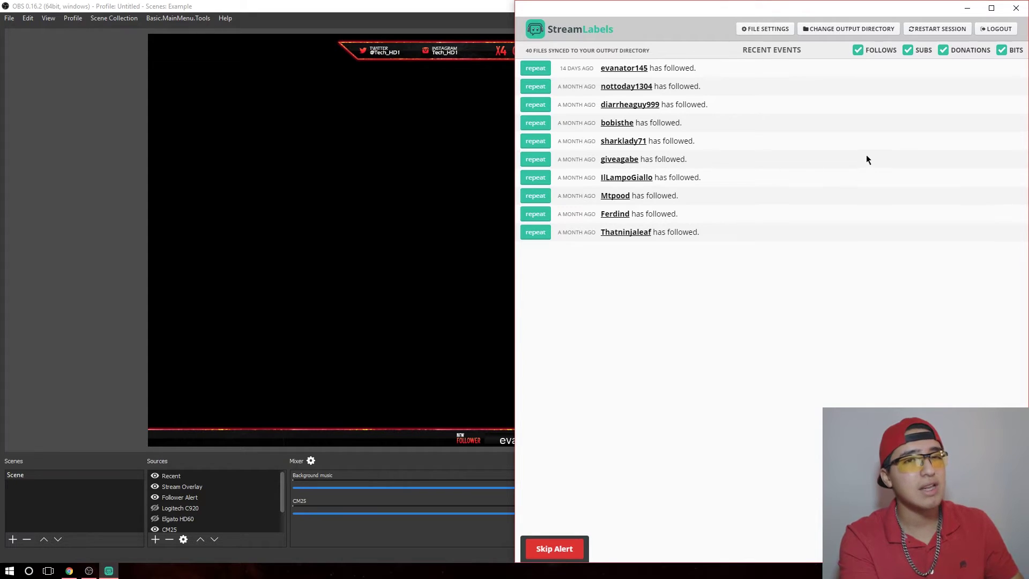
left_click(968, 8)
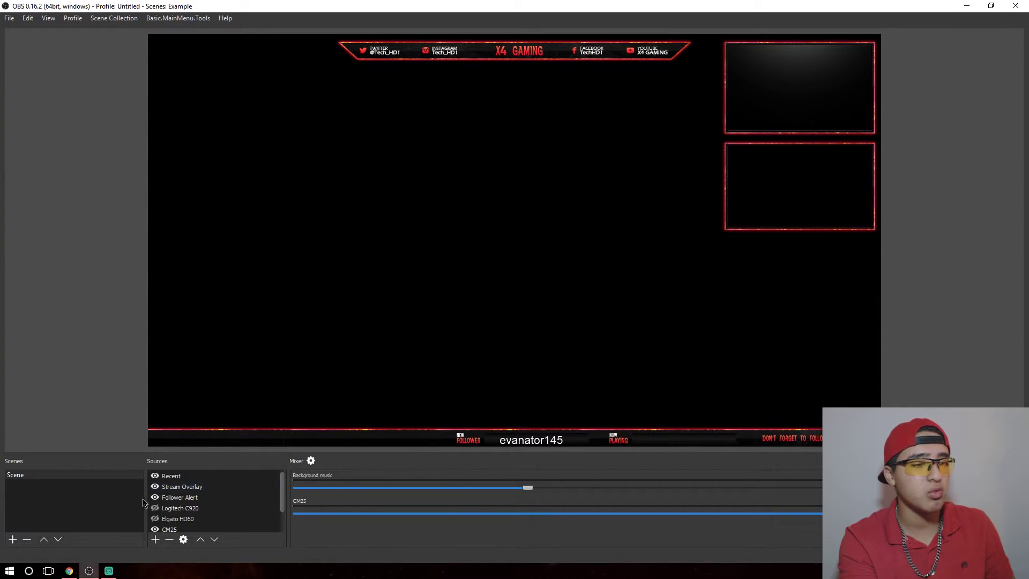
left_click(108, 571)
left_click(108, 571)
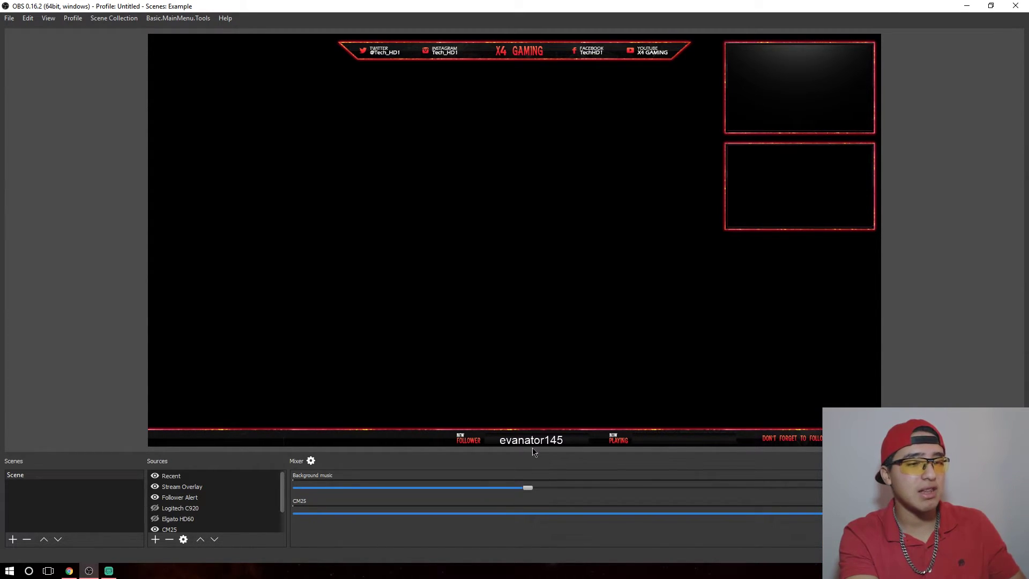
Switch to Streamlabs in Chrome, open the Chat Box widget page and look through its settings.
left_click(75, 571)
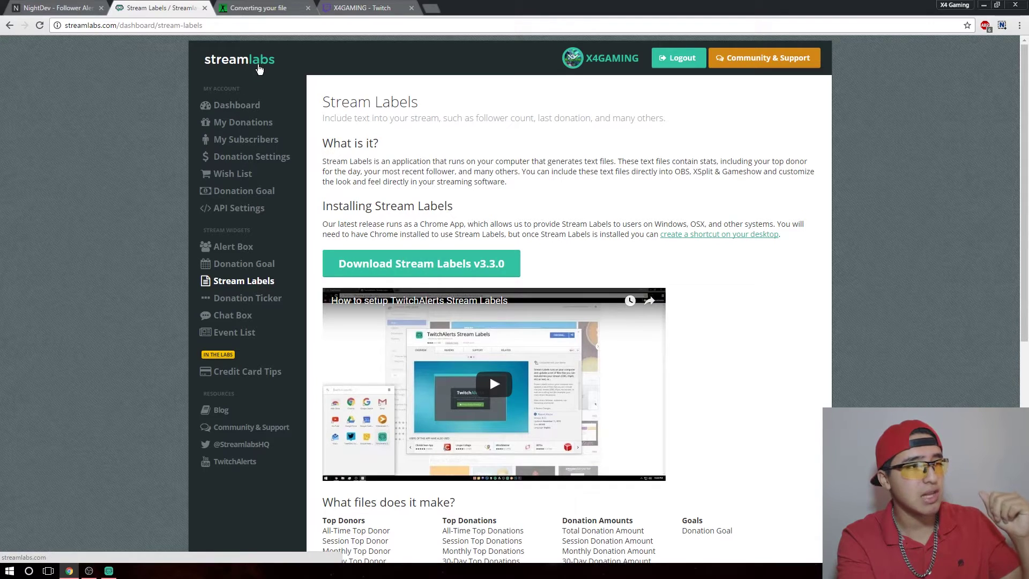
left_click(232, 320)
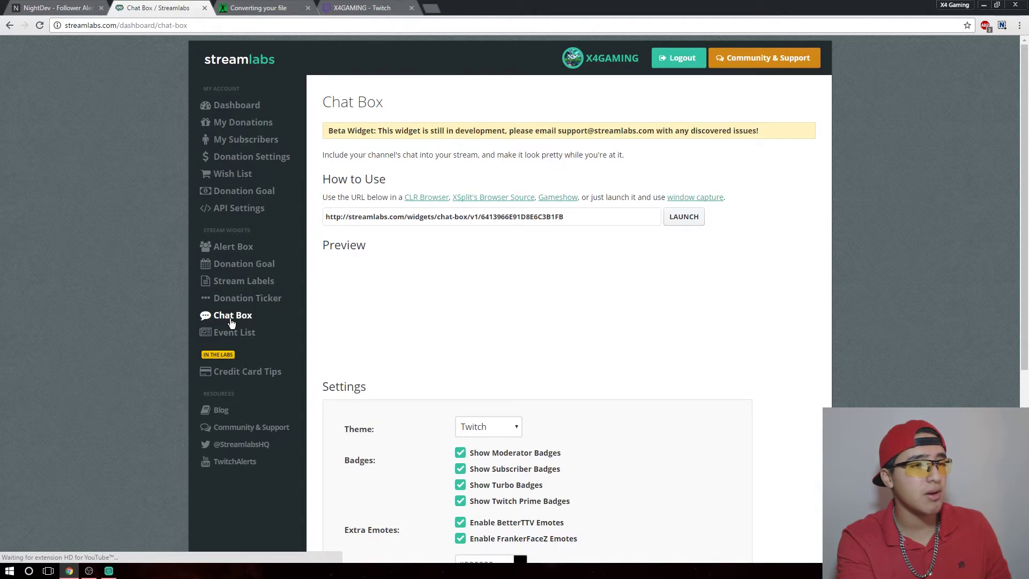
scroll(434, 459, "down", 2)
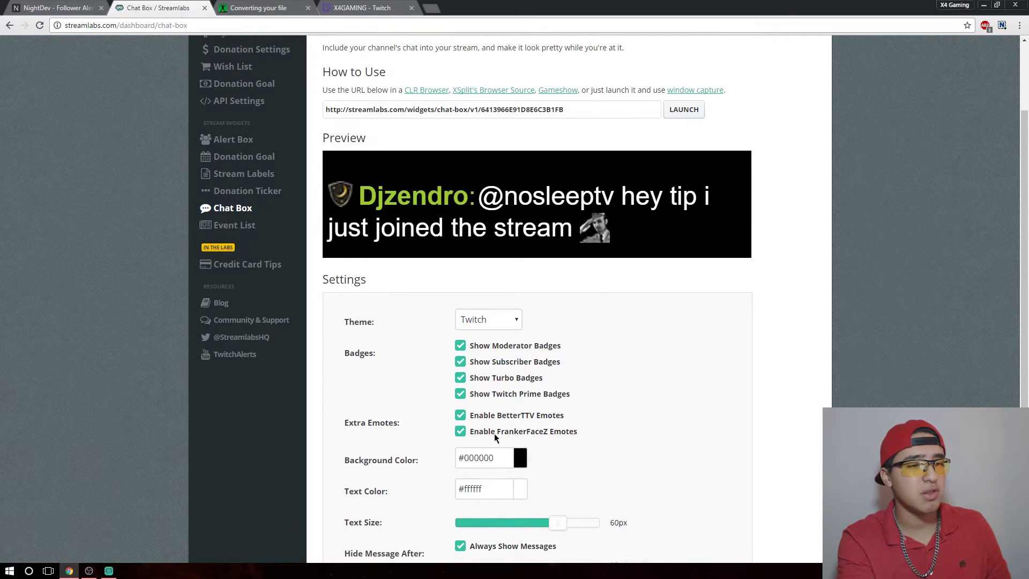
scroll(508, 425, "down", 3)
scroll(599, 416, "up", 5)
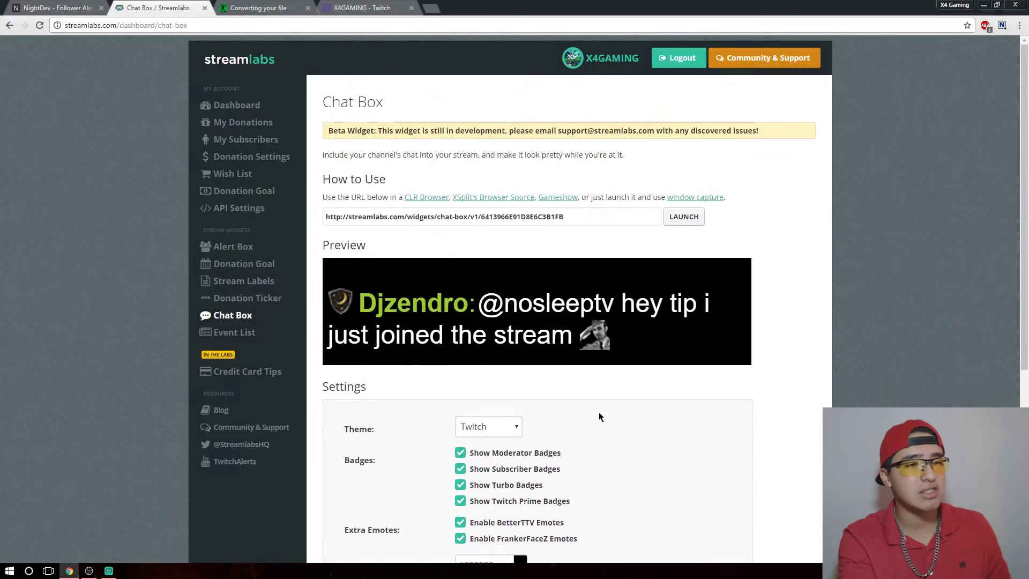
Copy the Chat Box widget URL.
left_click(562, 216)
left_click_drag(561, 214, 353, 220)
right_click(354, 220)
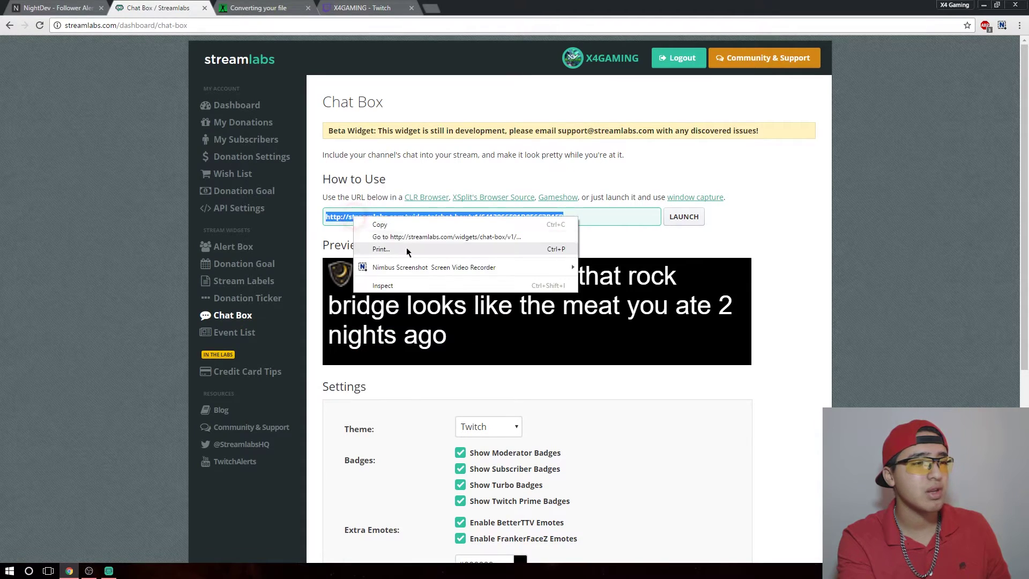
left_click(413, 228)
In OBS, add a new browser source named "Chat Box" to the scene.
left_click(90, 572)
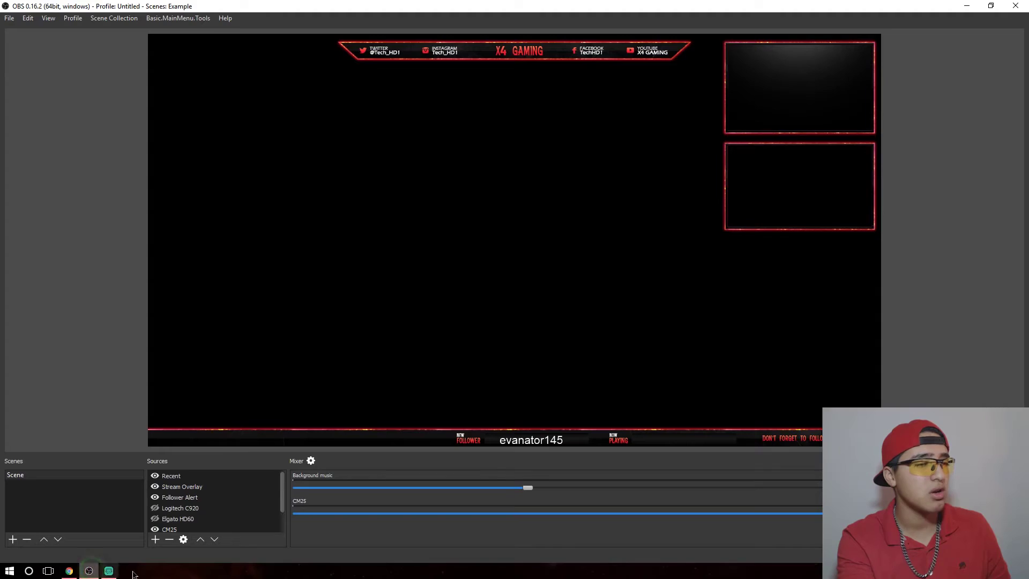
left_click(155, 539)
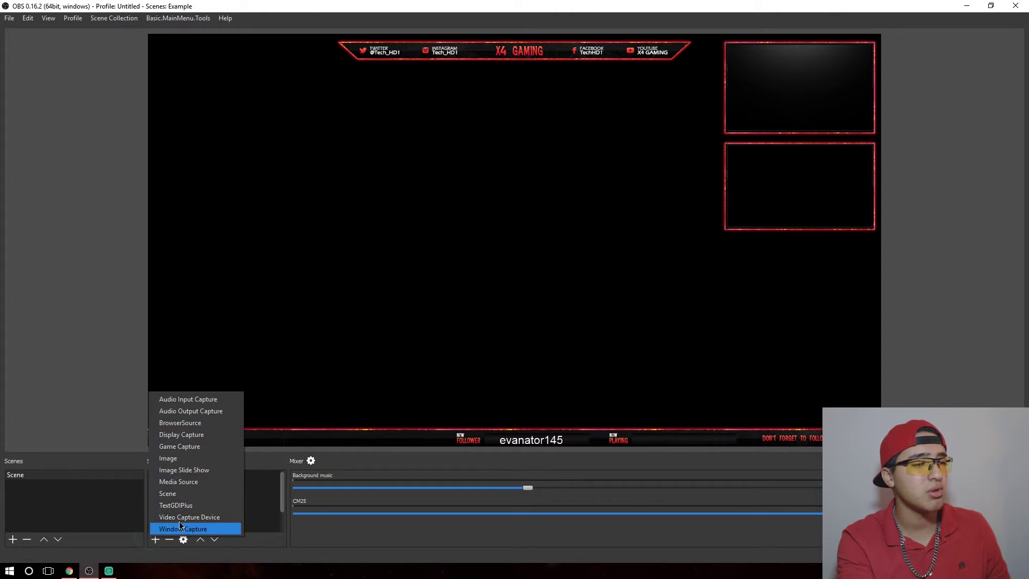
left_click(193, 424)
type("Chat Box")
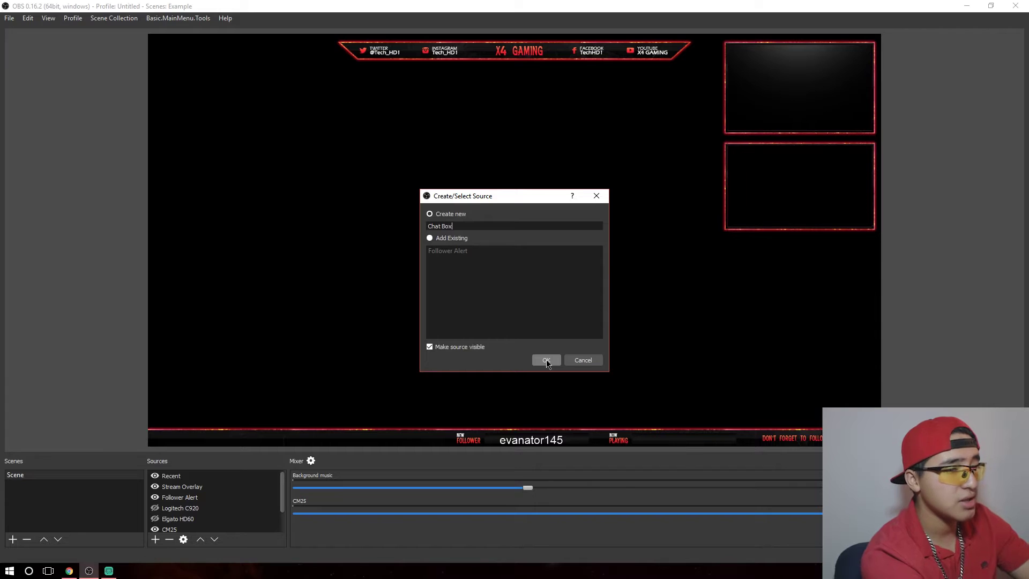
left_click(545, 359)
Replace the Chat Box source's default URL with the copied Streamlabs widget URL and accept its properties.
left_click_drag(439, 310, 350, 312)
right_click(362, 313)
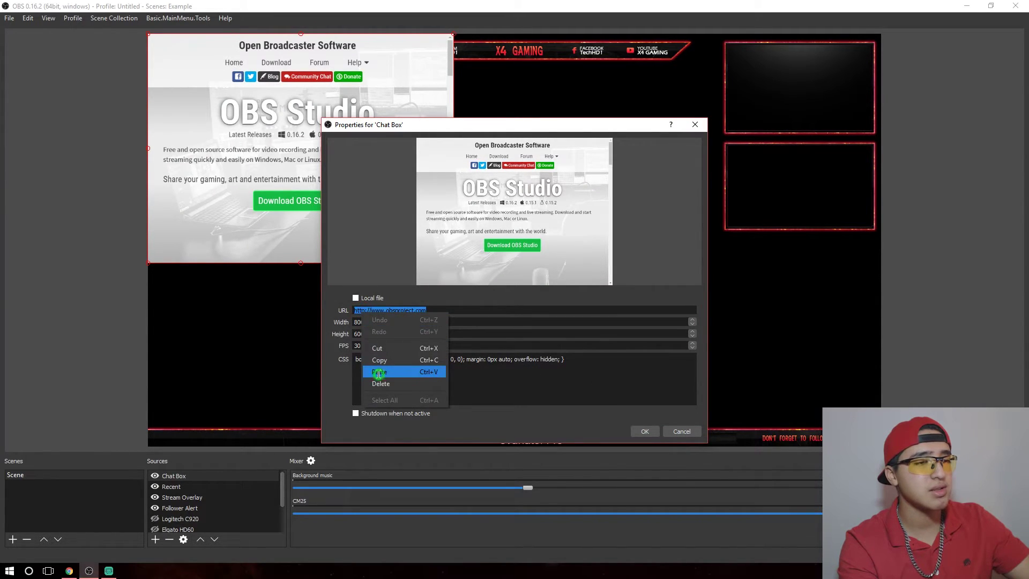
left_click(379, 375)
left_click(637, 432)
Move the Chat Box source to the overlay's upper frame, shrink it to the frame's height and align it with the frame's left edge.
left_click_drag(351, 129, 770, 142)
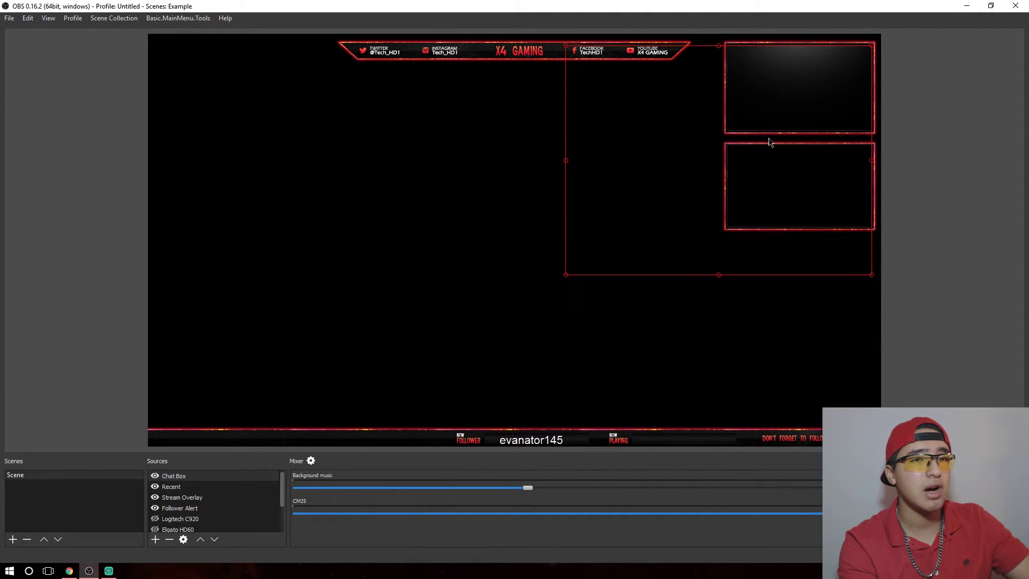
left_click_drag(568, 276, 763, 115)
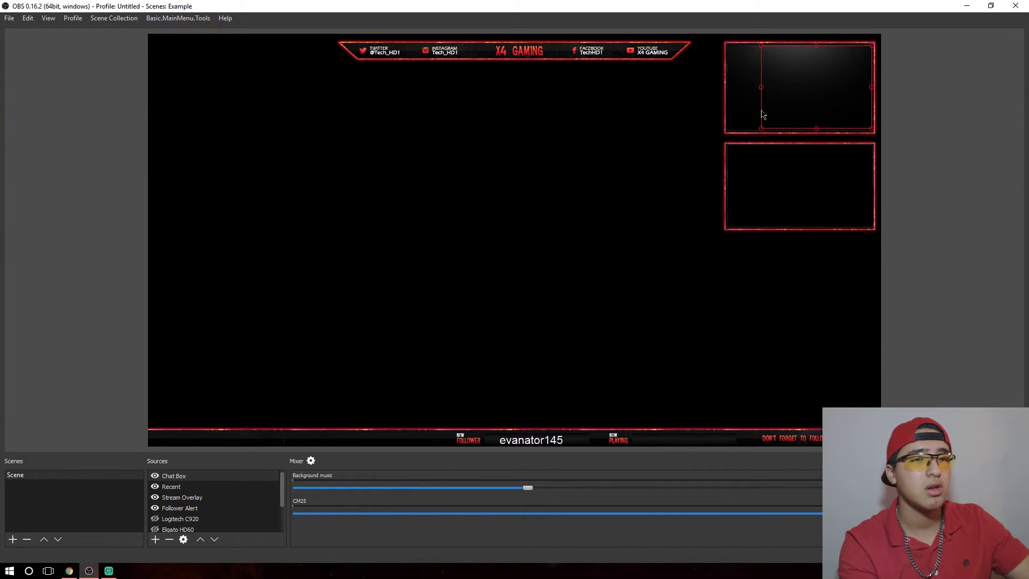
left_click_drag(816, 94, 784, 94)
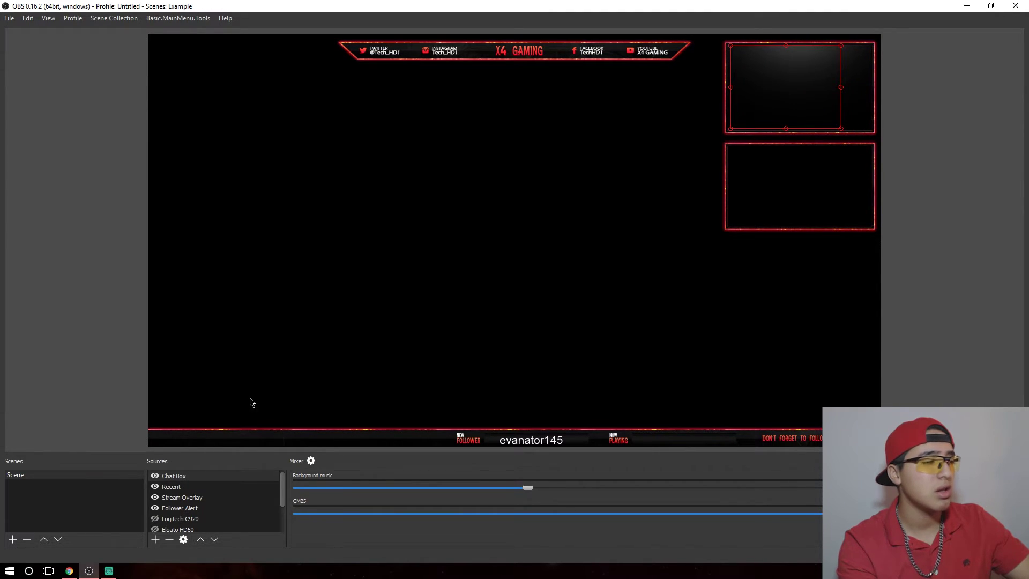
Set the Chat Box source's width to 900 in its properties and deselect it on the canvas.
right_click(194, 476)
left_click(217, 468)
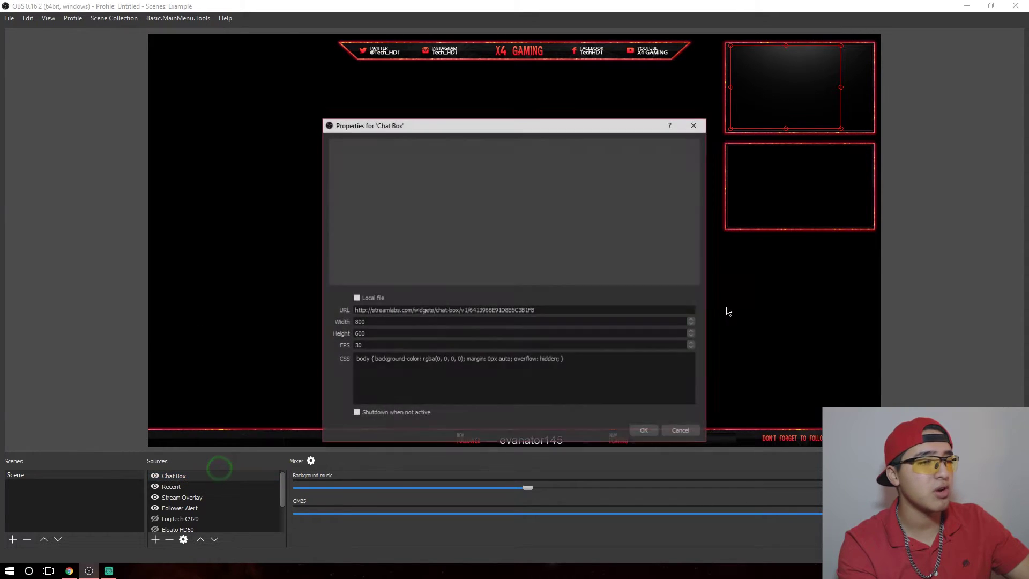
double_click(413, 323)
type("8")
key("BackSpace")
type("900")
left_click(645, 431)
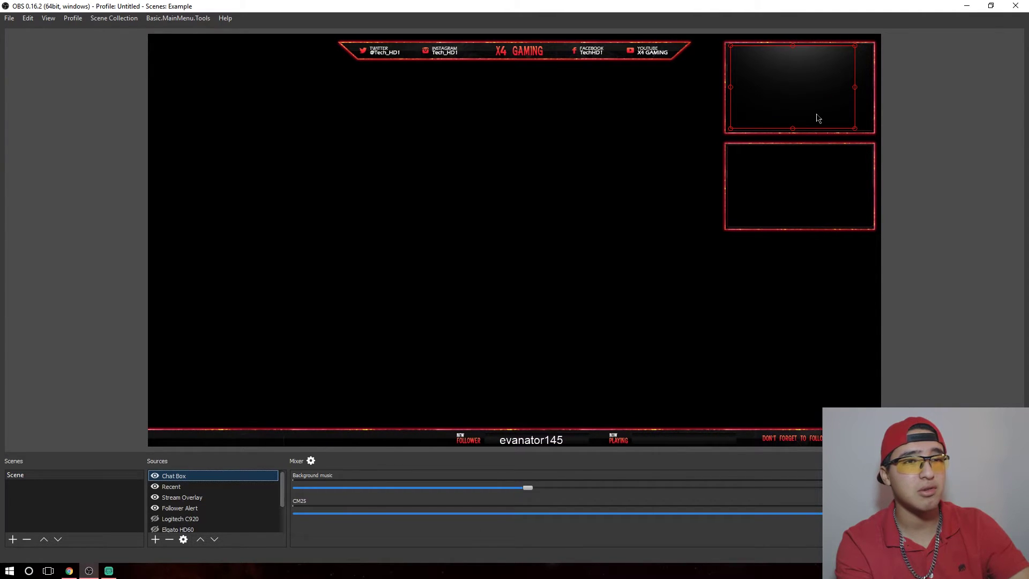
left_click(925, 114)
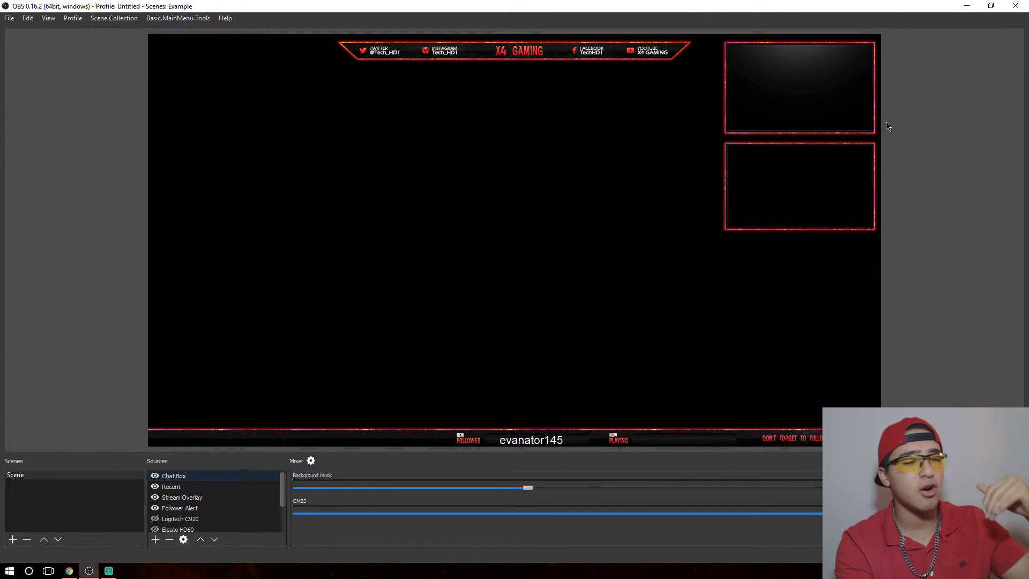
Send the message "yo" in the Twitch channel's chat in Chrome and check the Chat Box source in OBS.
left_click(69, 571)
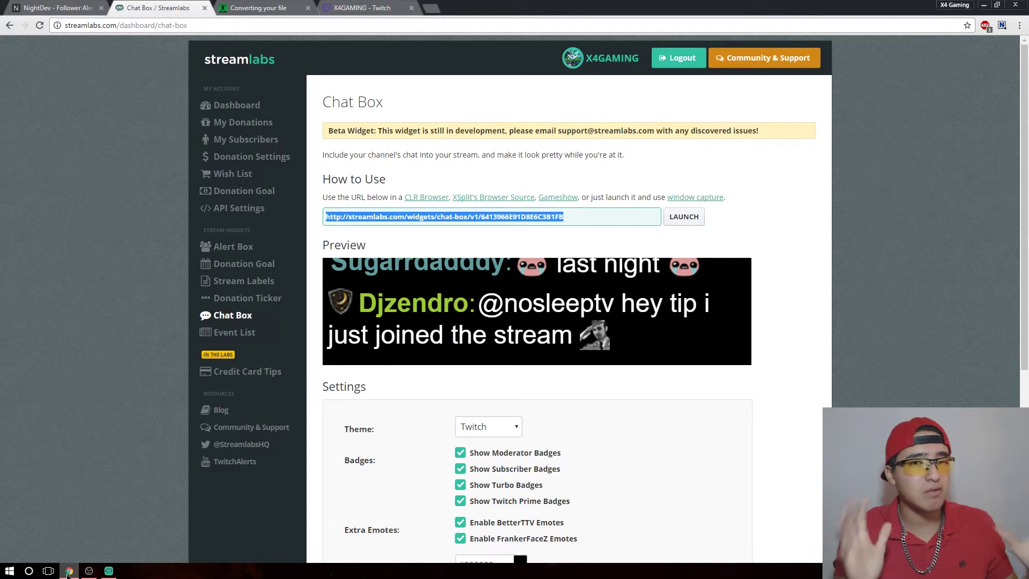
left_click(837, 307)
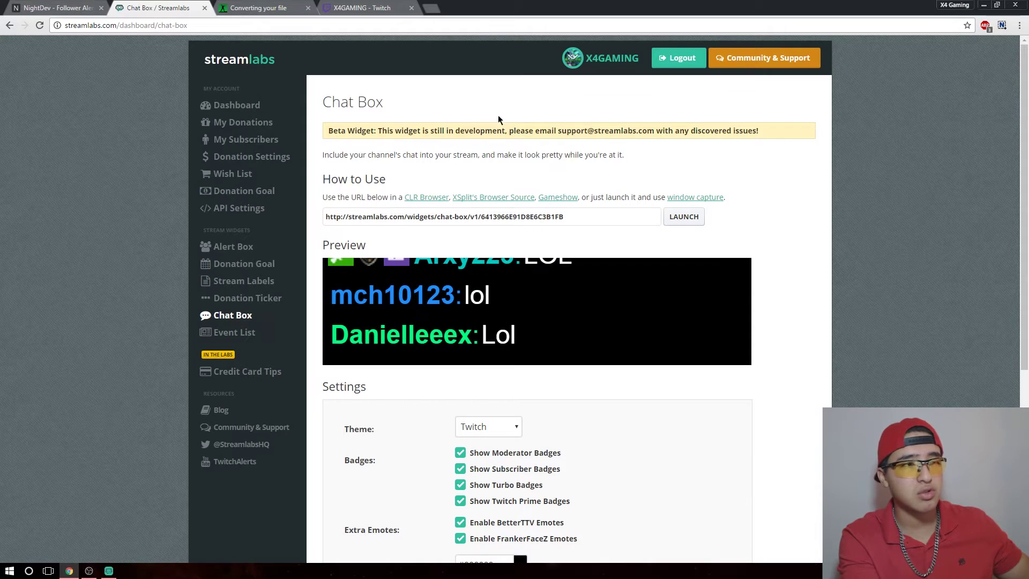
left_click(362, 8)
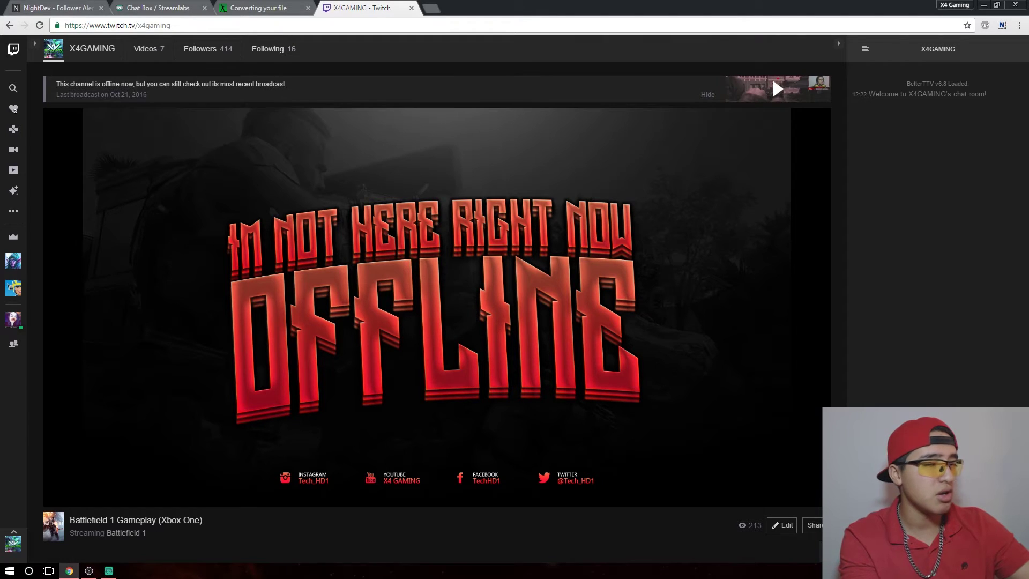
left_click(89, 570)
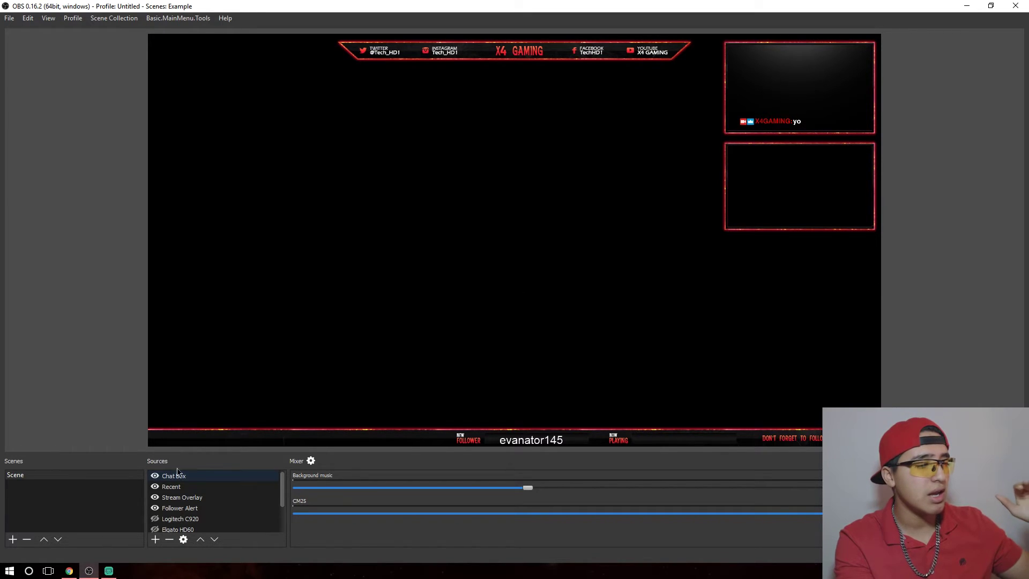
Send the message "whats up" in the Twitch channel's chat in Chrome to test the Chat Box source.
left_click(69, 570)
left_click(89, 571)
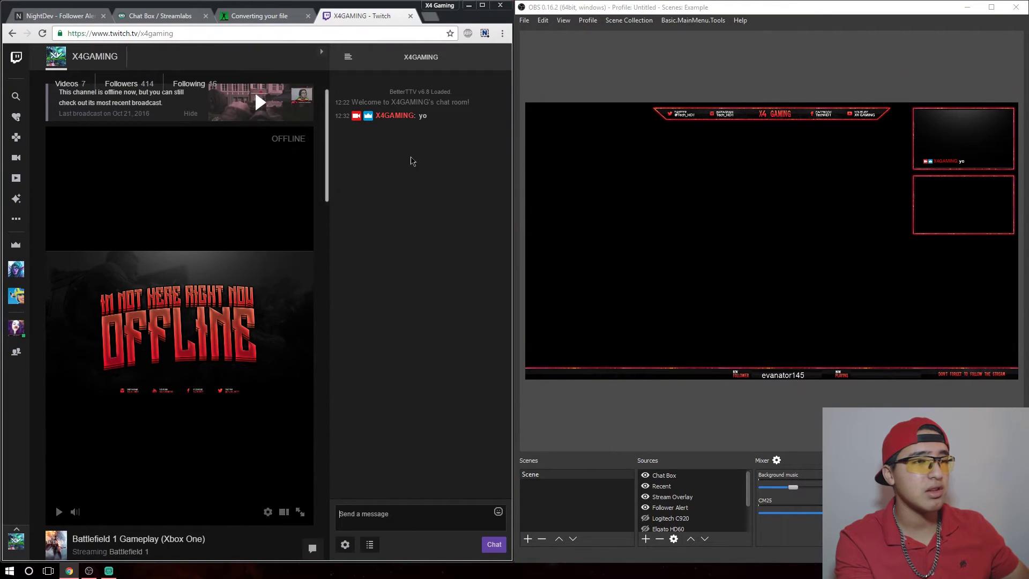
left_click(373, 519)
type("whats up")
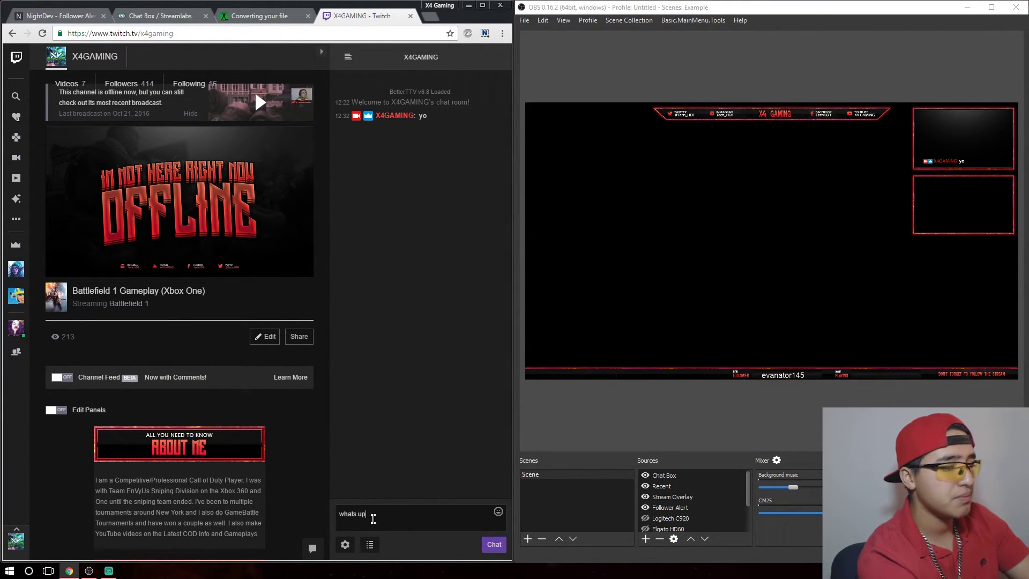
key("Return")
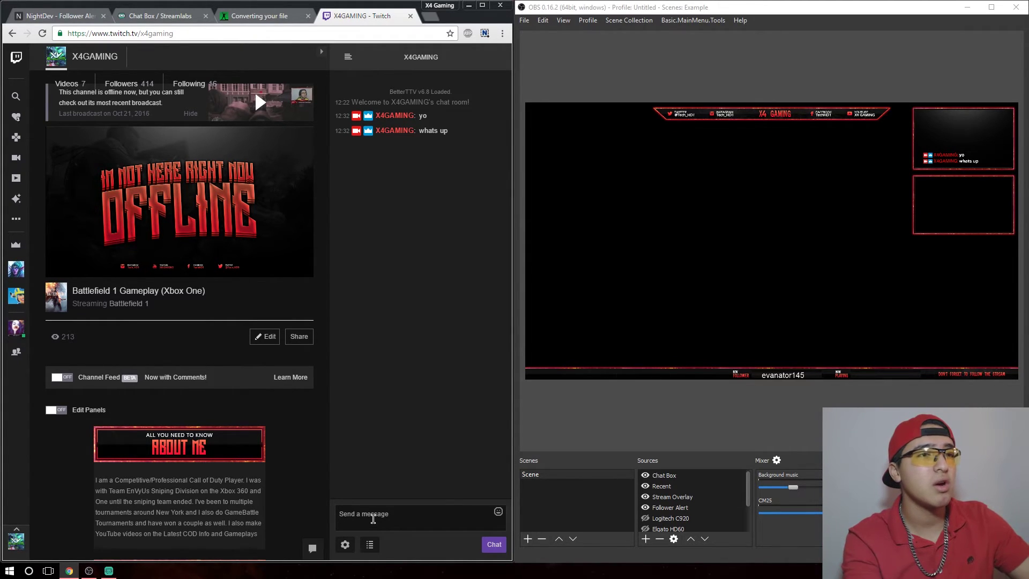
Minimize Chrome and return to OBS with its window maximized.
left_click(483, 6)
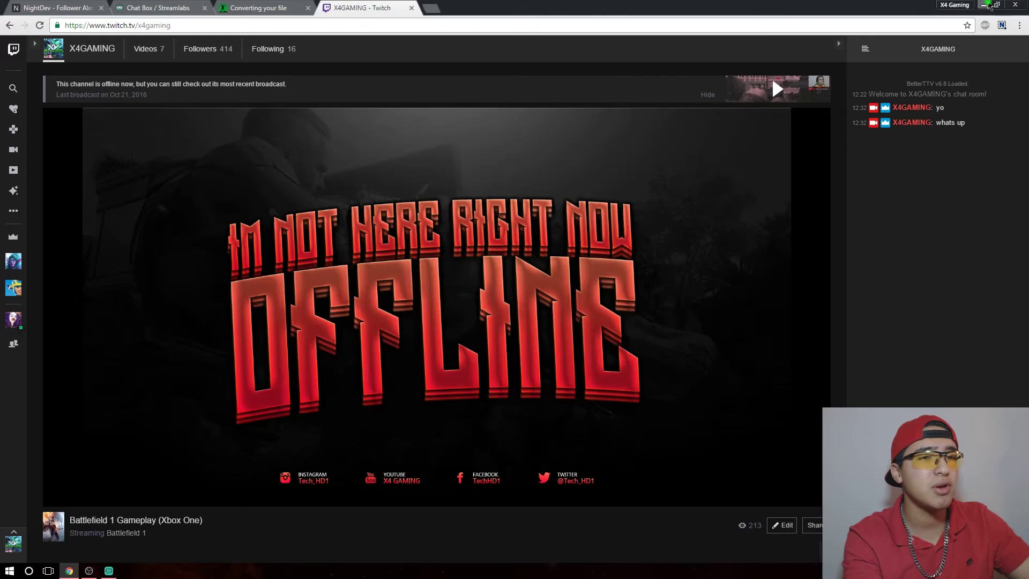
left_click(986, 5)
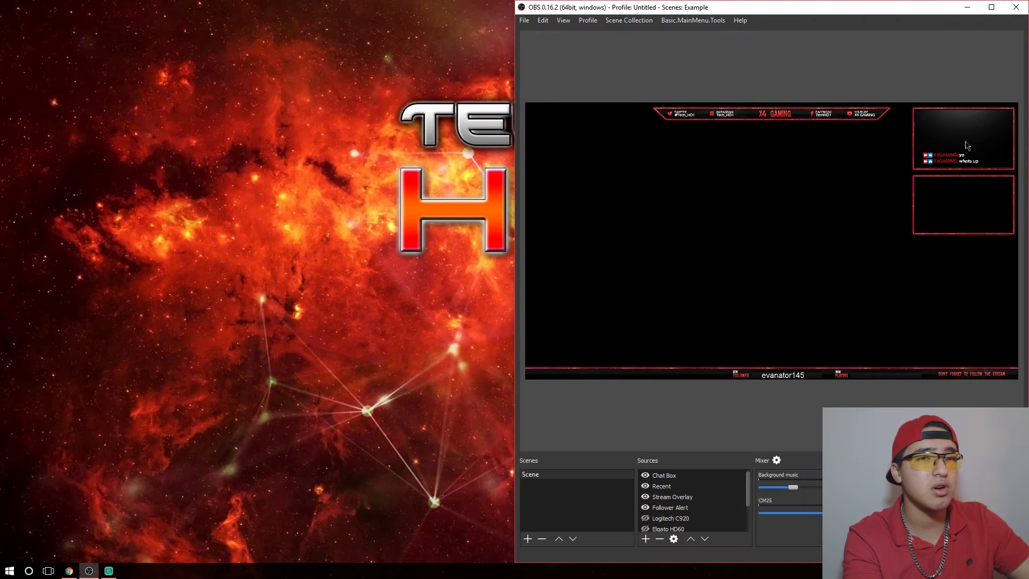
left_click(992, 6)
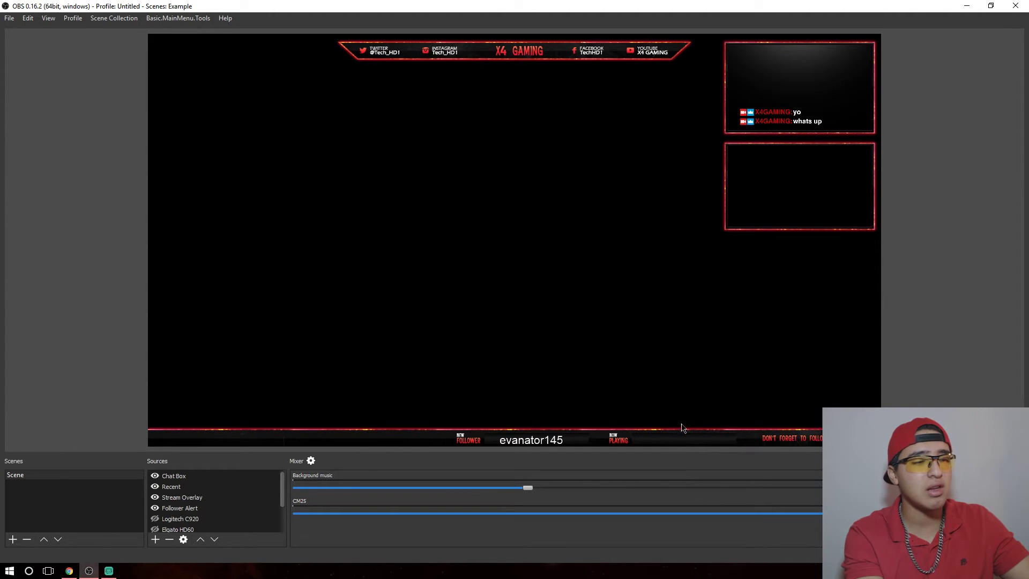
Add a new TextGDIPlus source named "Playing" to the scene.
left_click(156, 539)
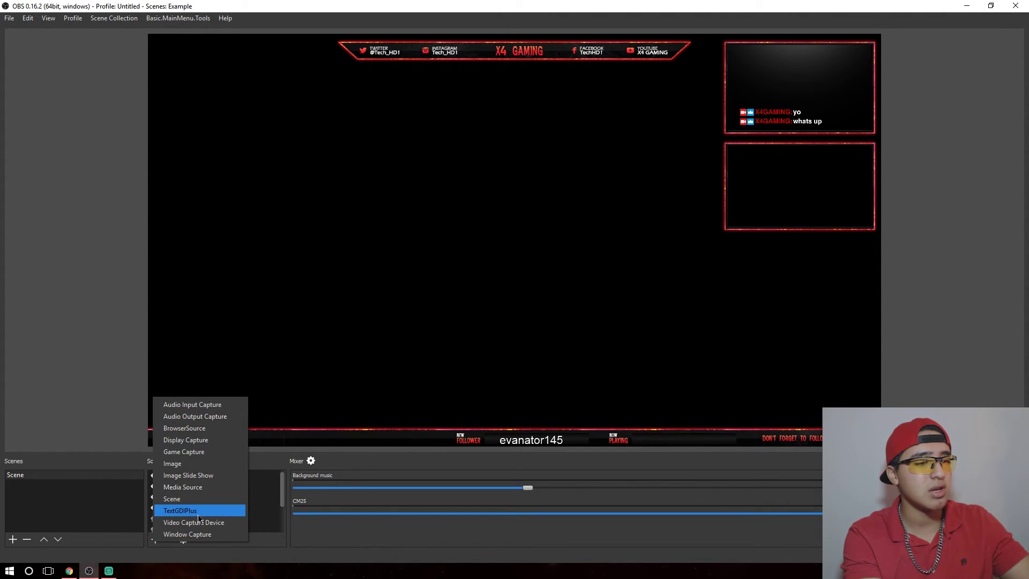
left_click(197, 516)
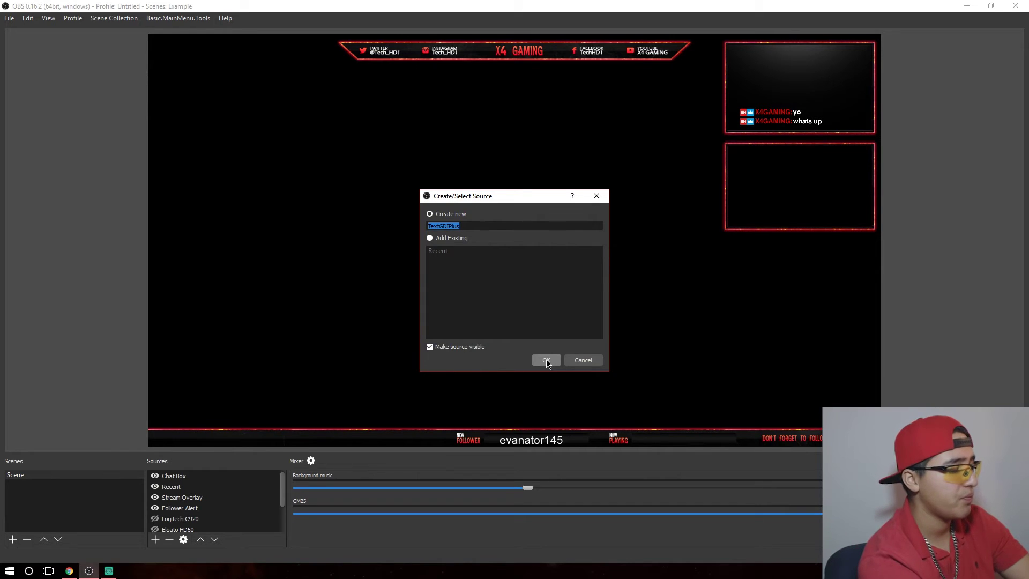
type("Playu")
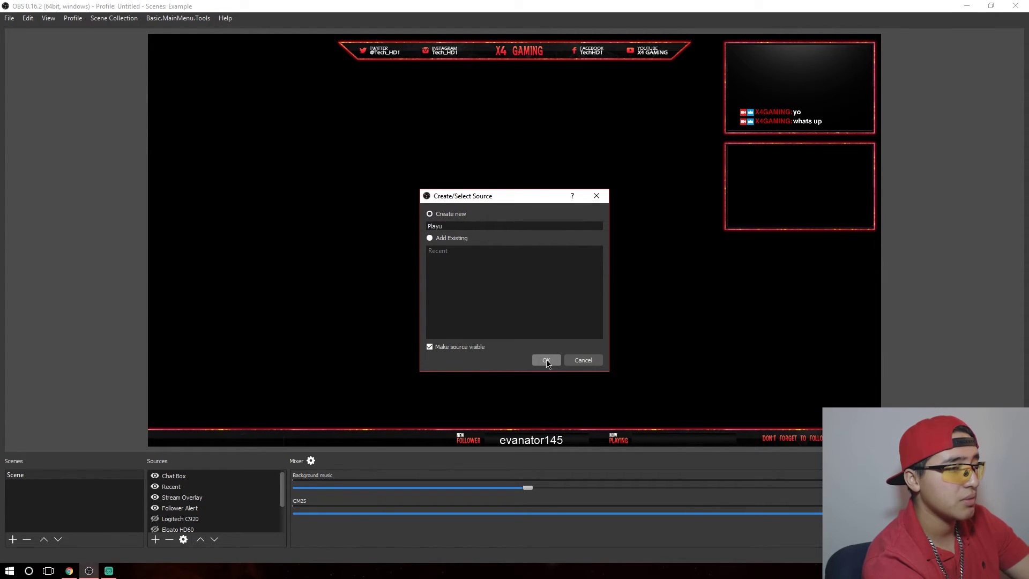
type("ing")
left_click(546, 360)
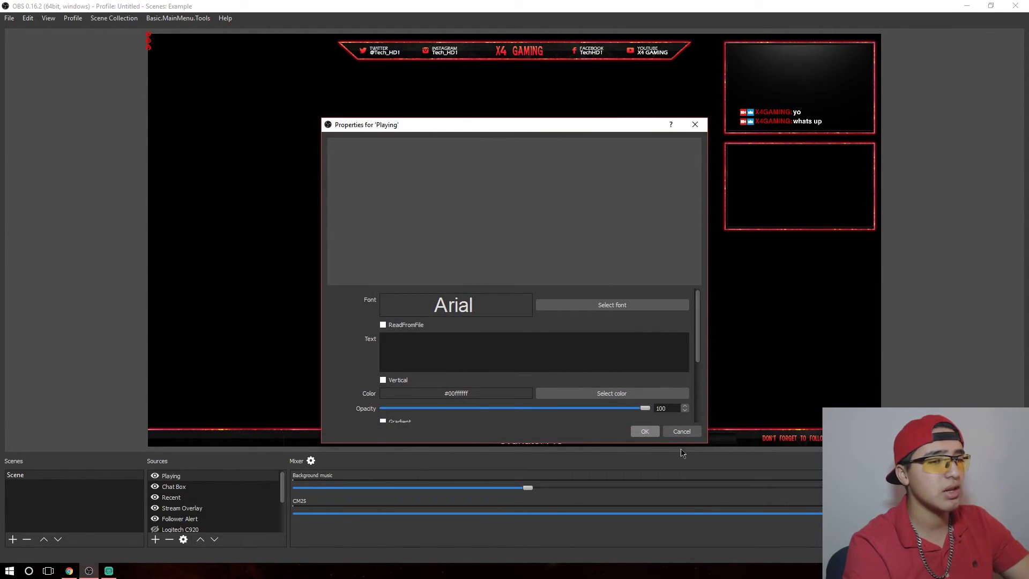
Set the Playing source's text to "COD Black Ops 3" and fit it beside the Now Playing label in the overlay's lower bar.
left_click(613, 362)
type("COD ")
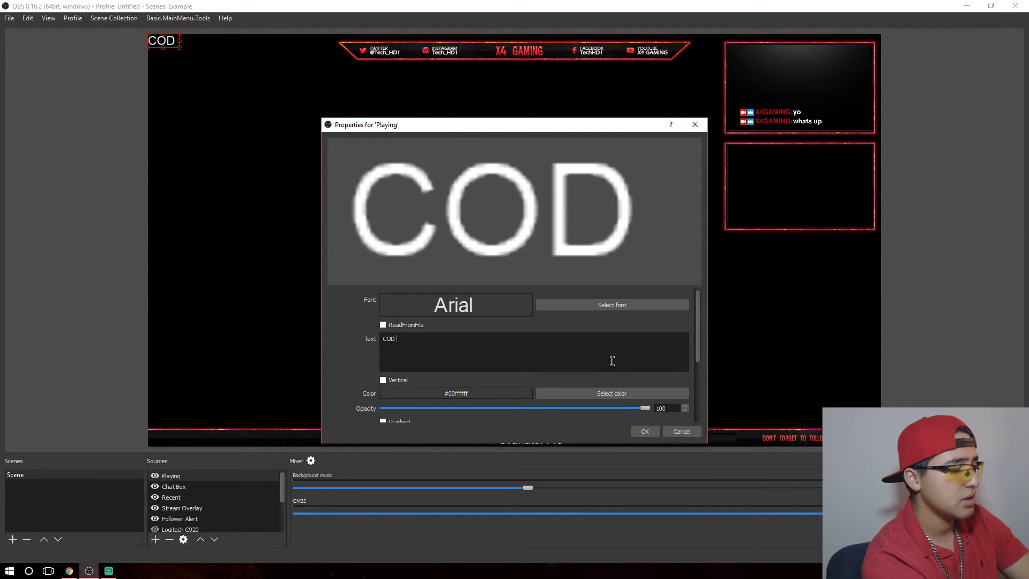
type("Black Ops")
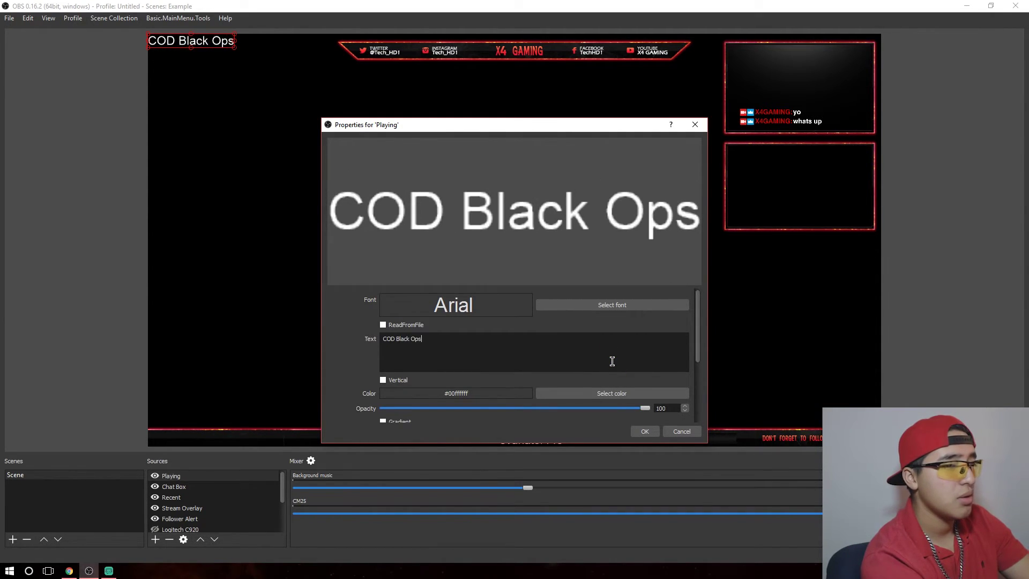
type(" 3")
key("Return")
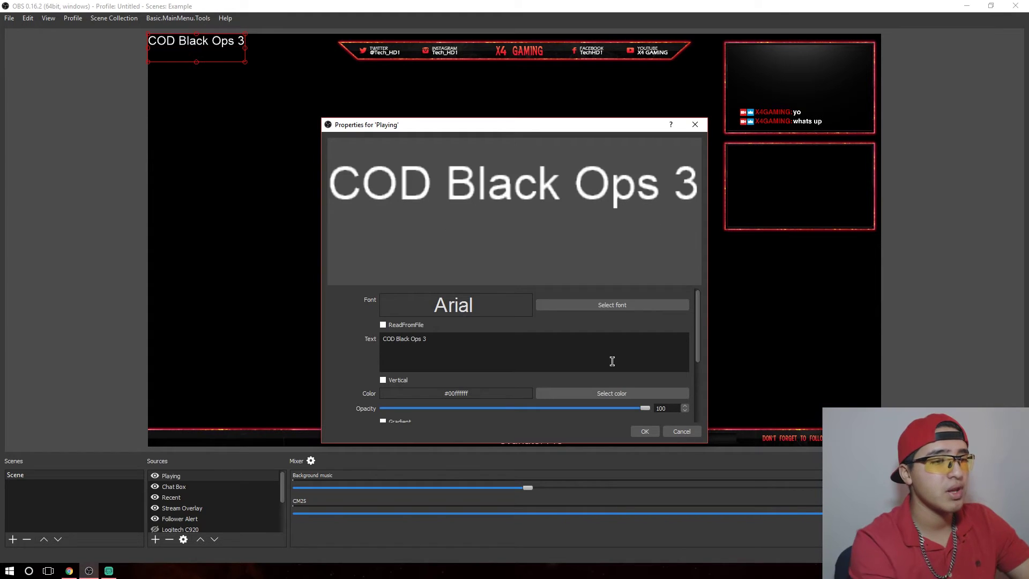
left_click(645, 432)
left_click_drag(219, 44, 717, 442)
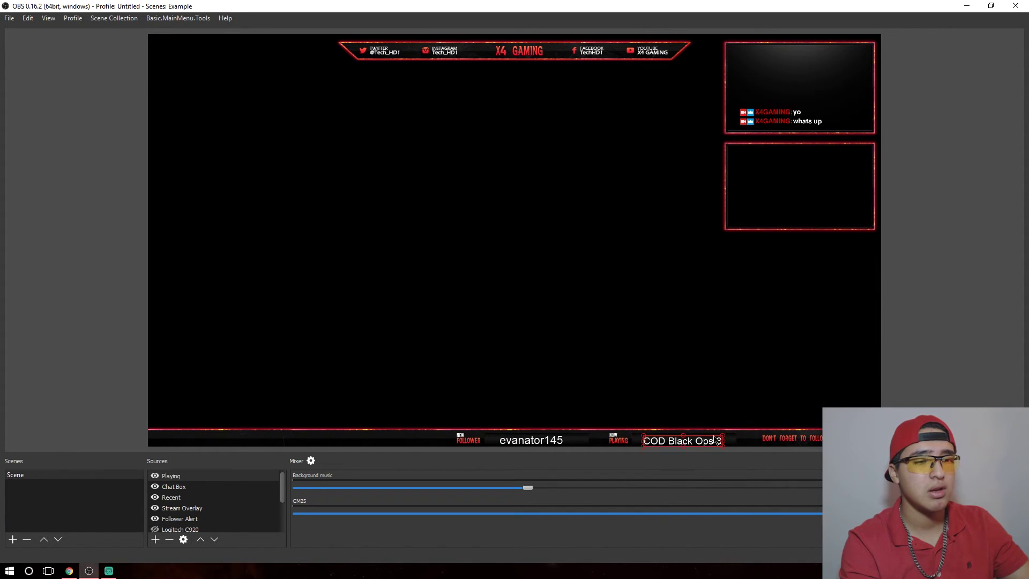
left_click(959, 366)
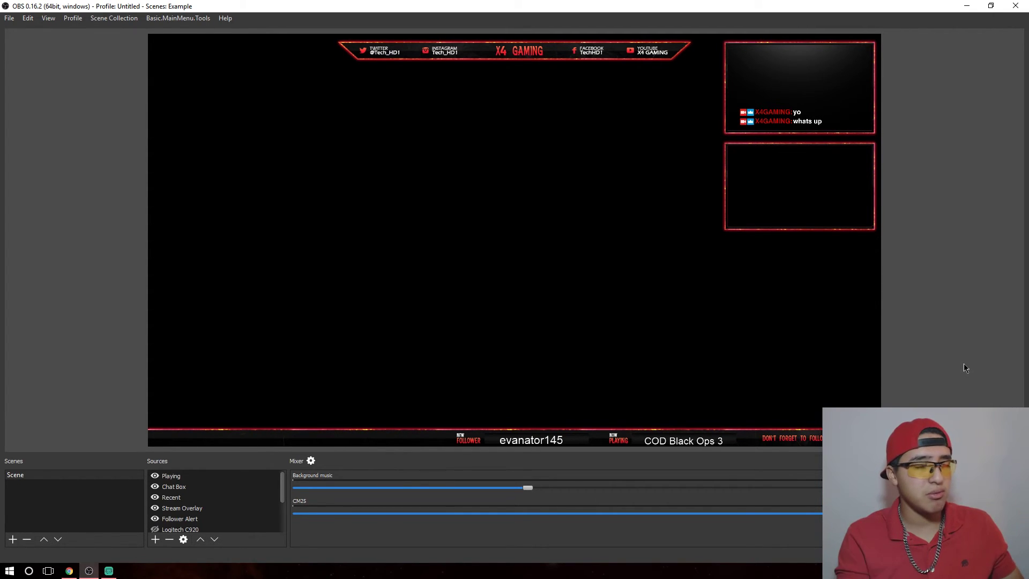
Add a new Media Source named "Sponsorships" to the scene.
left_click(152, 539)
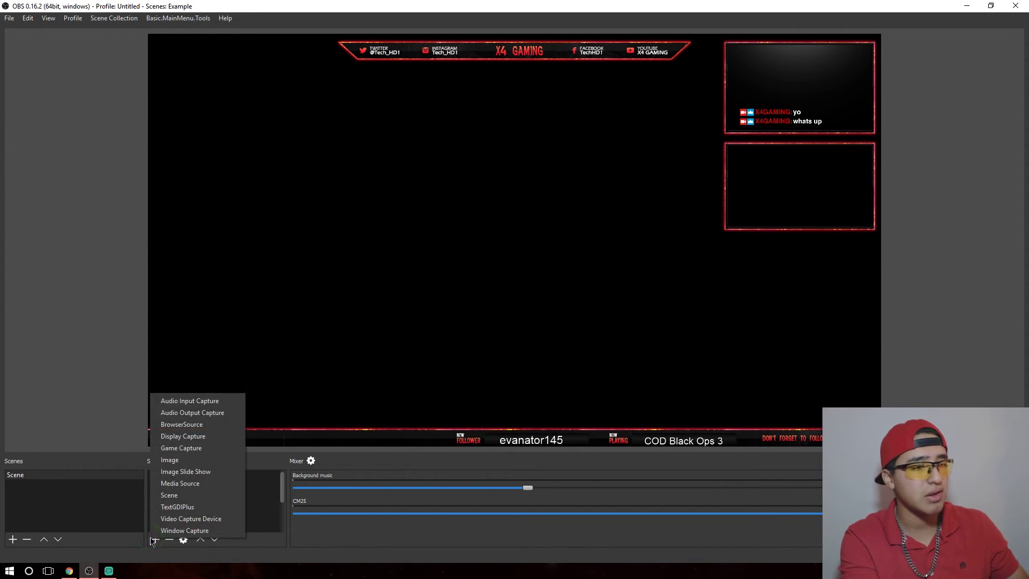
left_click(193, 485)
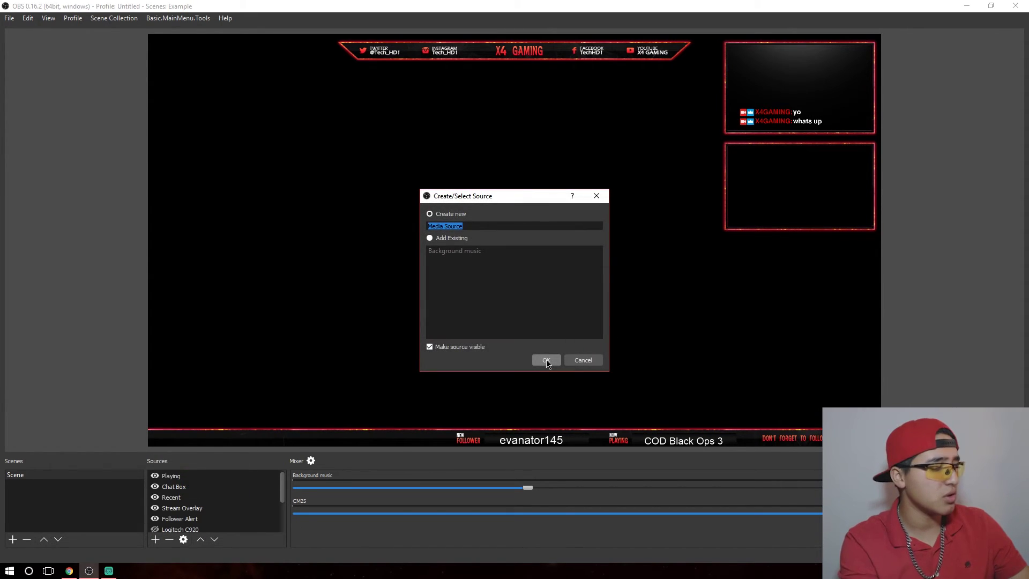
type("Sponsorships")
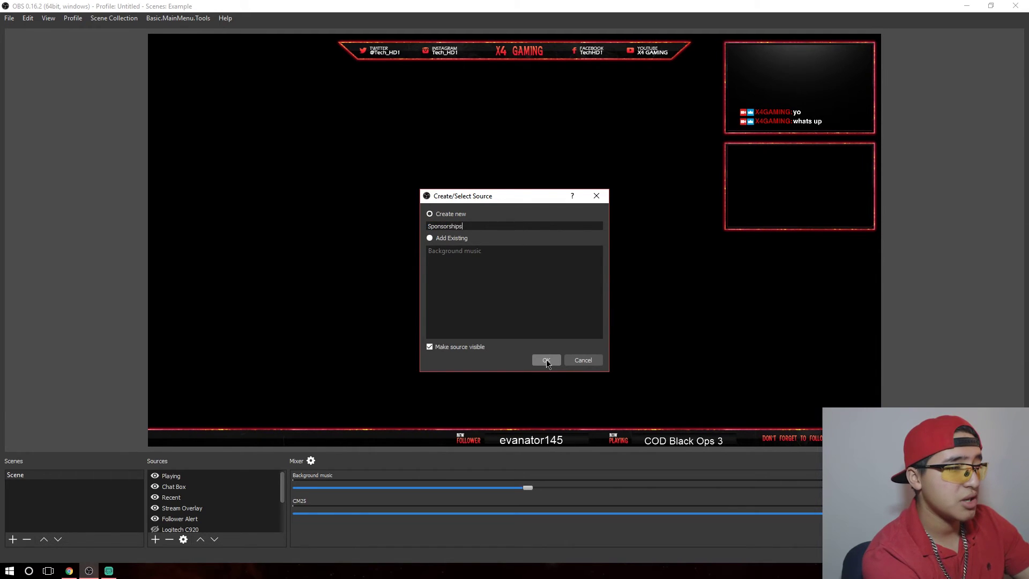
left_click(545, 360)
Load Sponsorship Overlay.avi from Videos/Twitch Stream Overlay/Dark matter/Red Panels into the Sponsorships source, accept its properties and deselect it on the canvas.
left_click(676, 349)
scroll(373, 209, "up", 5)
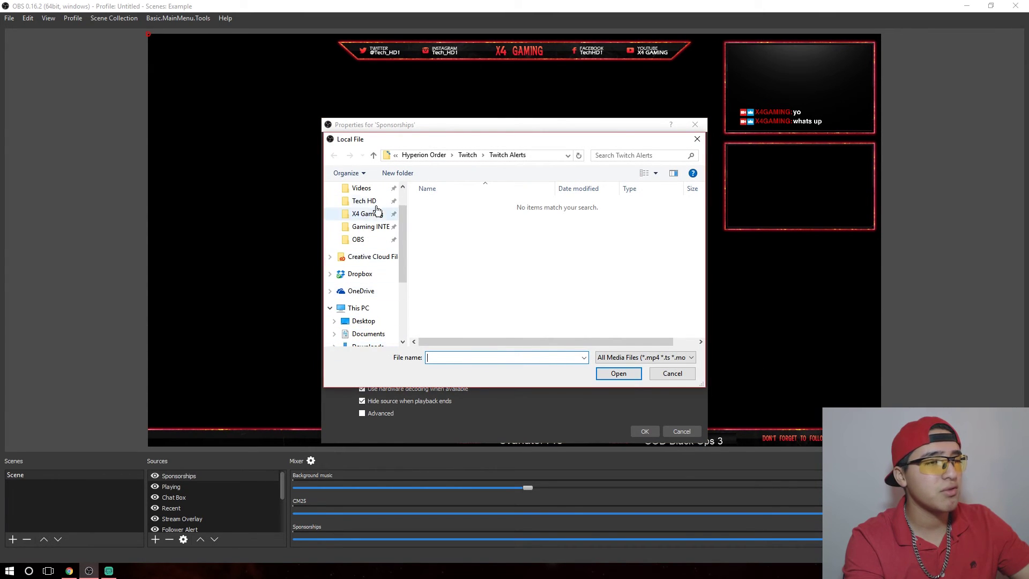
left_click(368, 201)
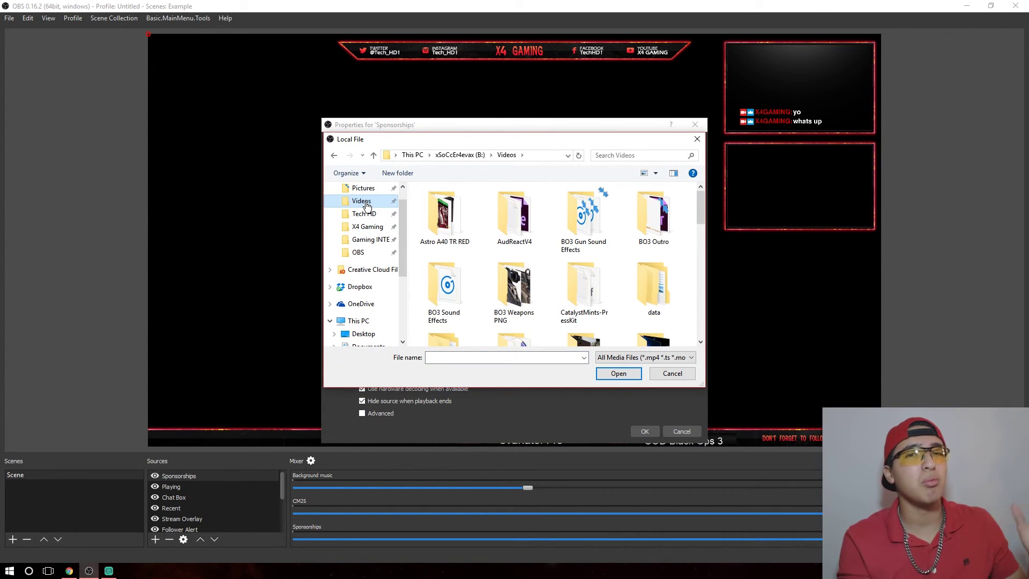
scroll(649, 322, "down", 3)
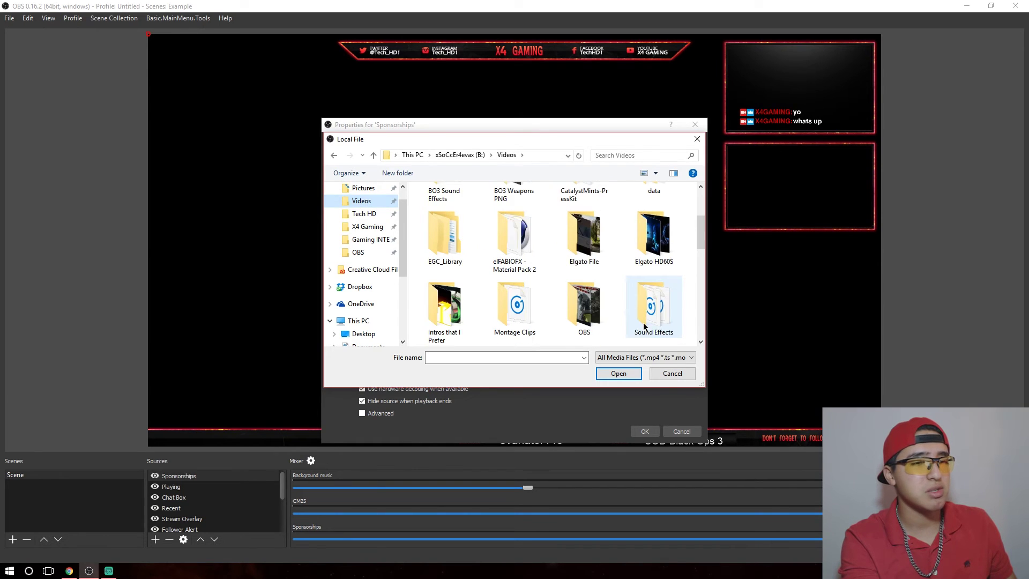
scroll(629, 318, "down", 2)
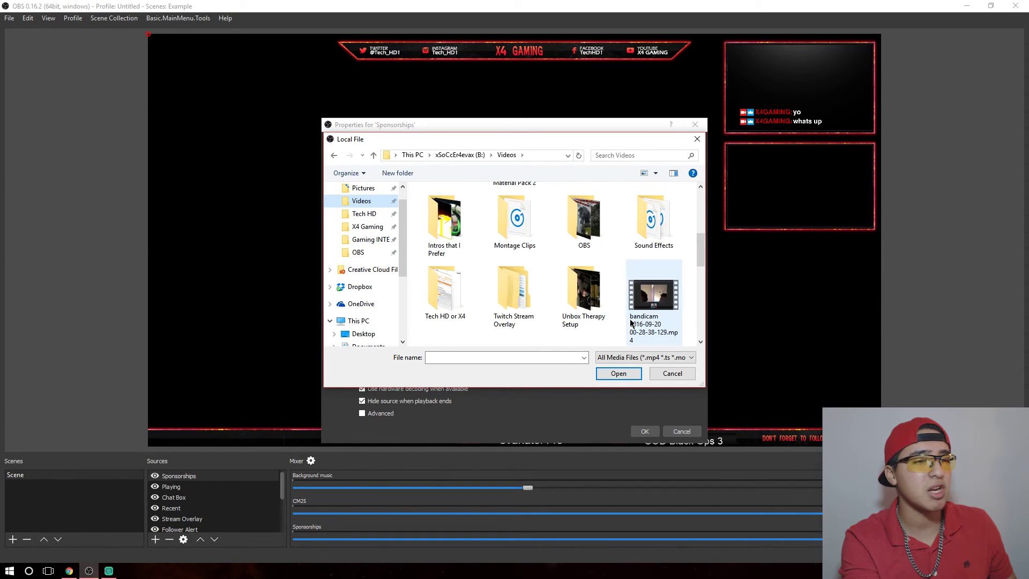
double_click(528, 316)
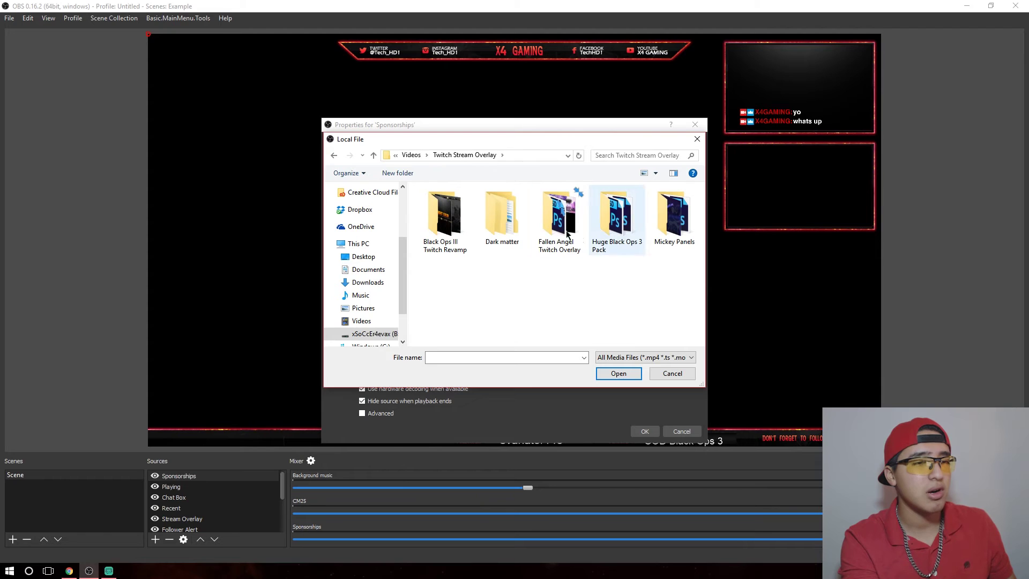
double_click(497, 230)
double_click(557, 220)
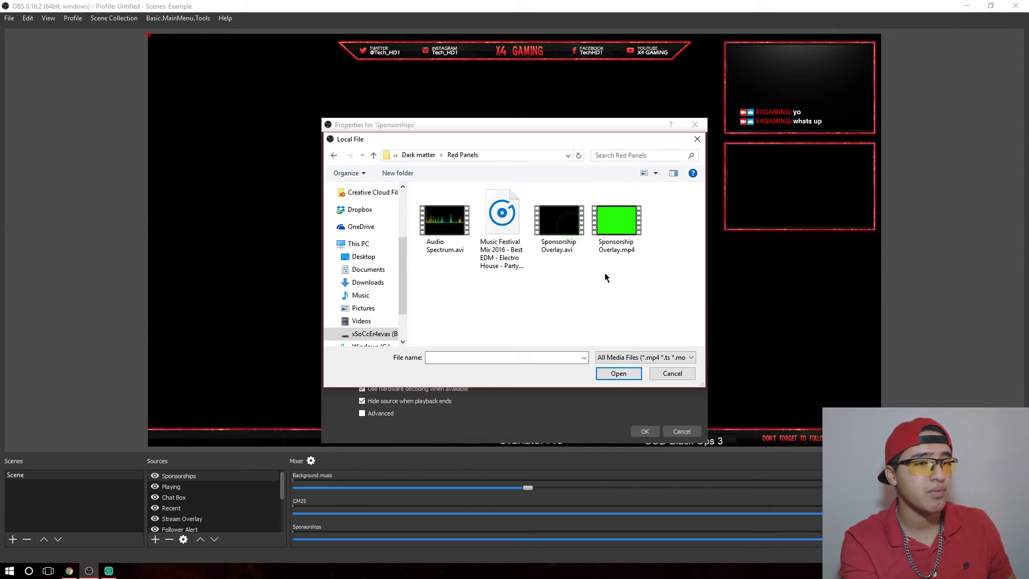
double_click(574, 241)
left_click(644, 430)
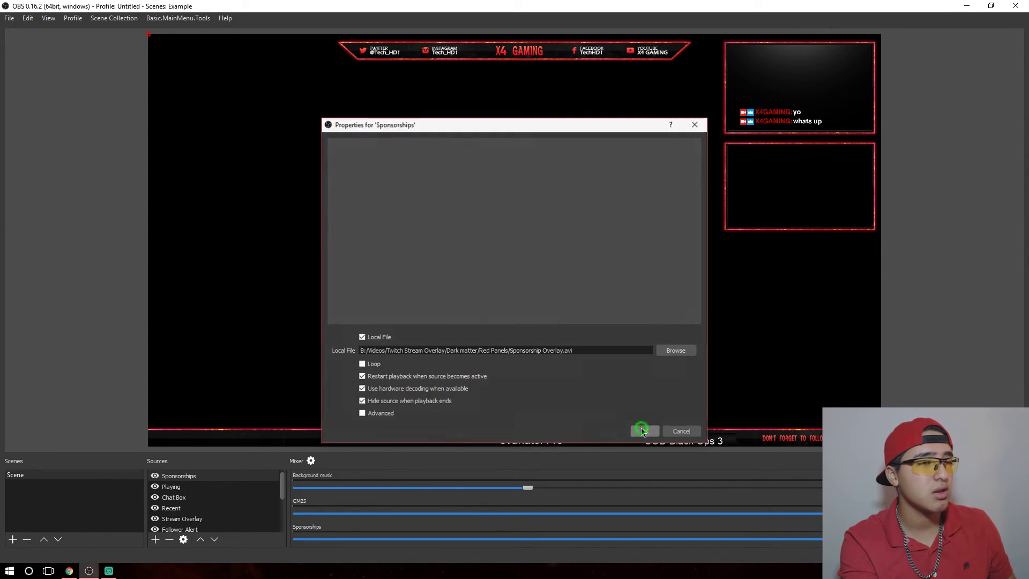
left_click(1013, 322)
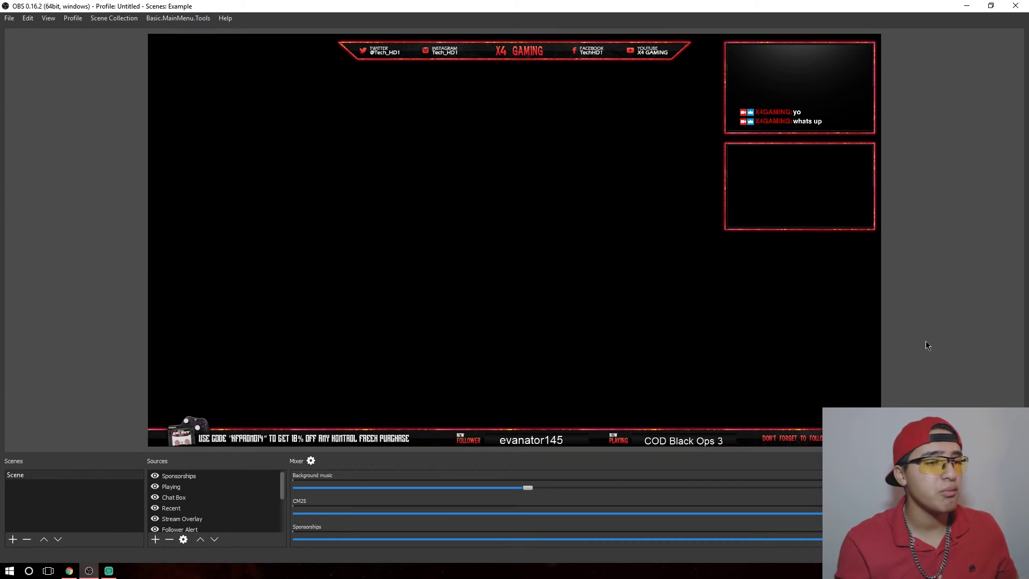